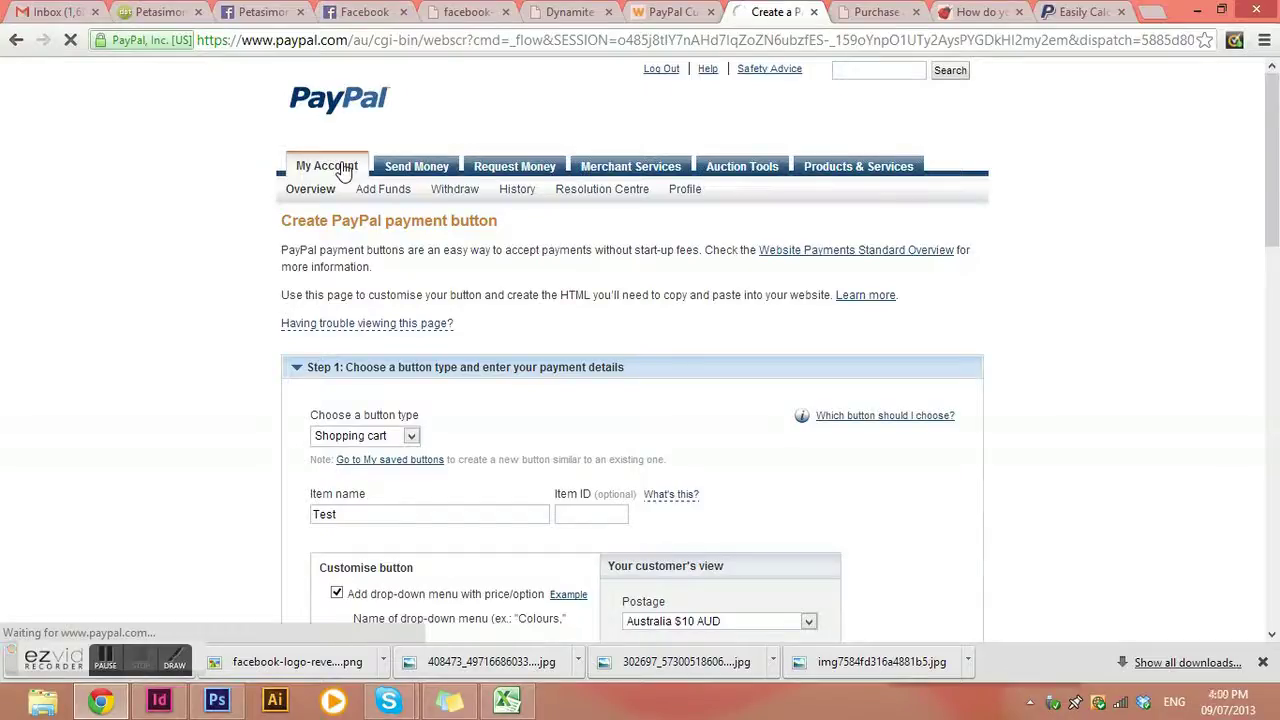
# - Go to the My Account overview showing the $0.00 AUD balance and recent payments
pyautogui.click(343, 170)
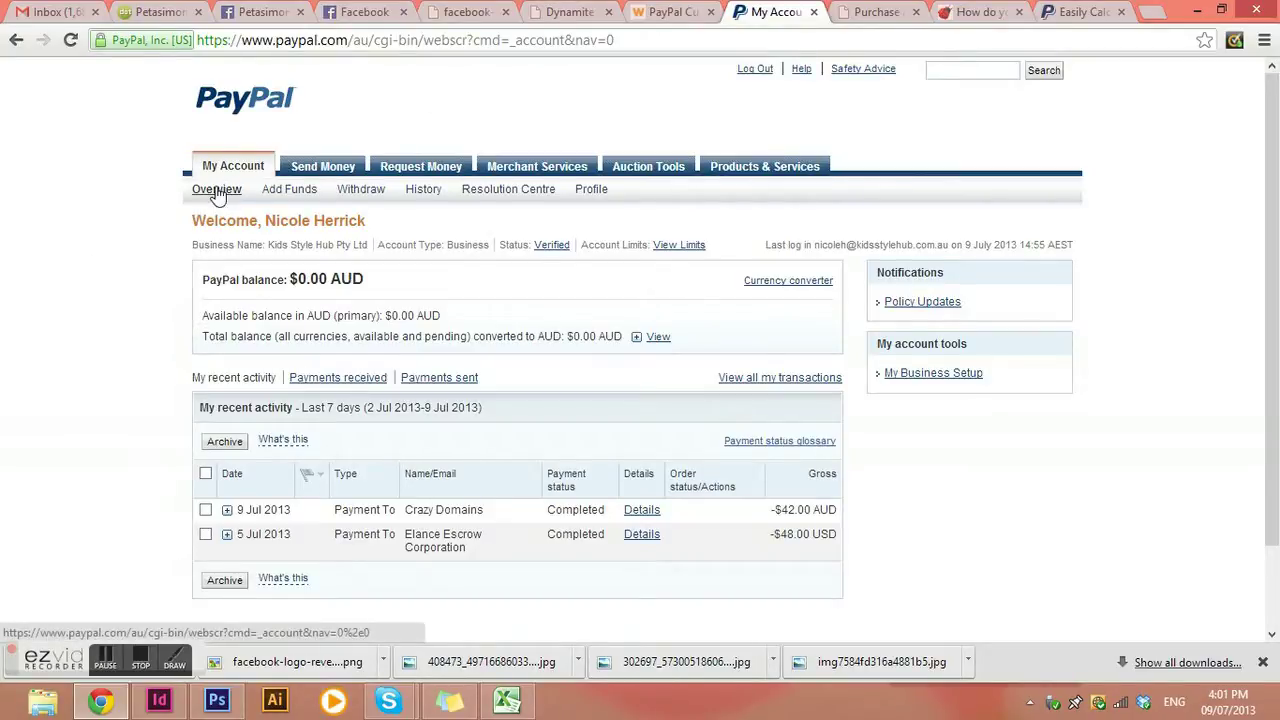
# - Open Profile > My selling tools and choose Update for Shipping calculations
pyautogui.moveTo(592, 192)
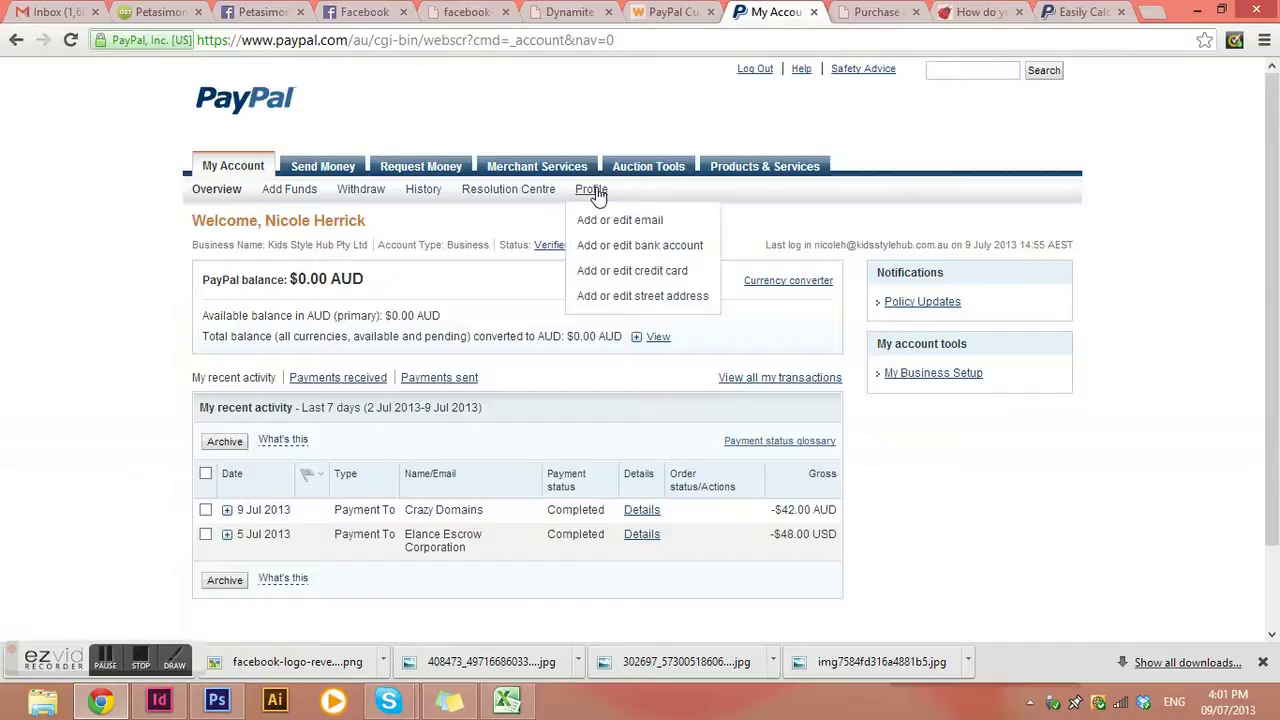
pyautogui.click(592, 191)
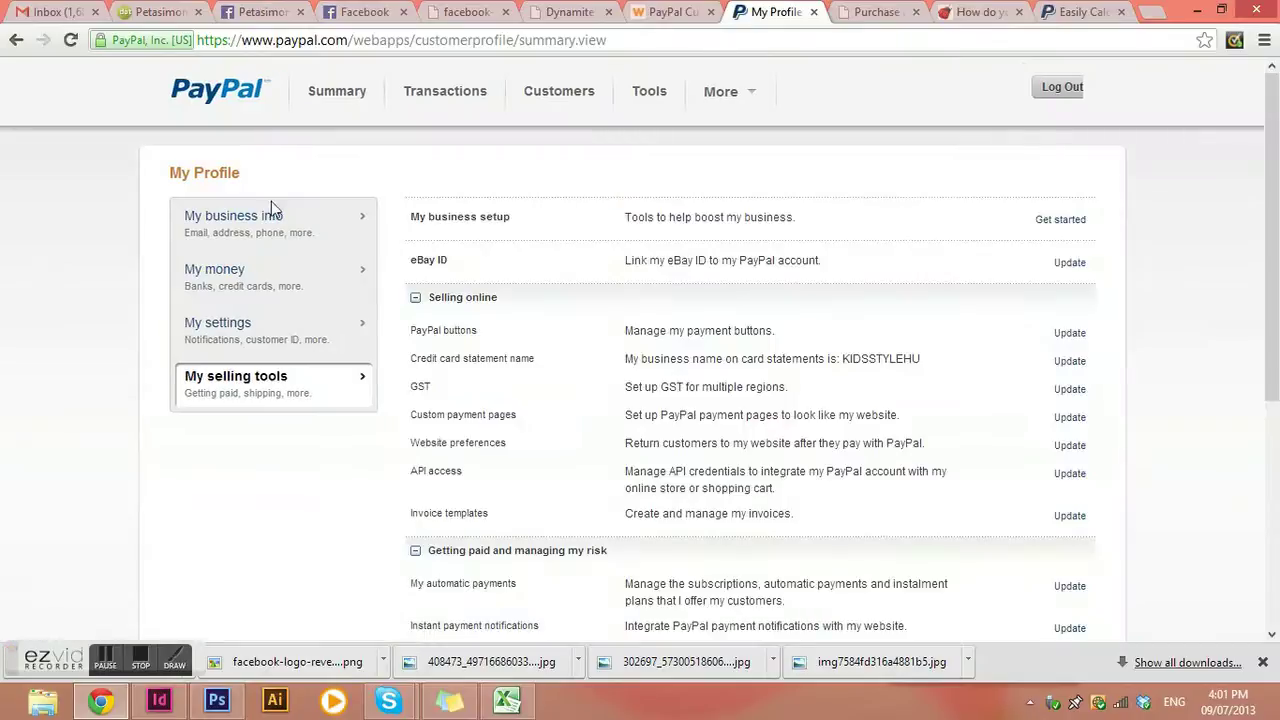
pyautogui.click(254, 218)
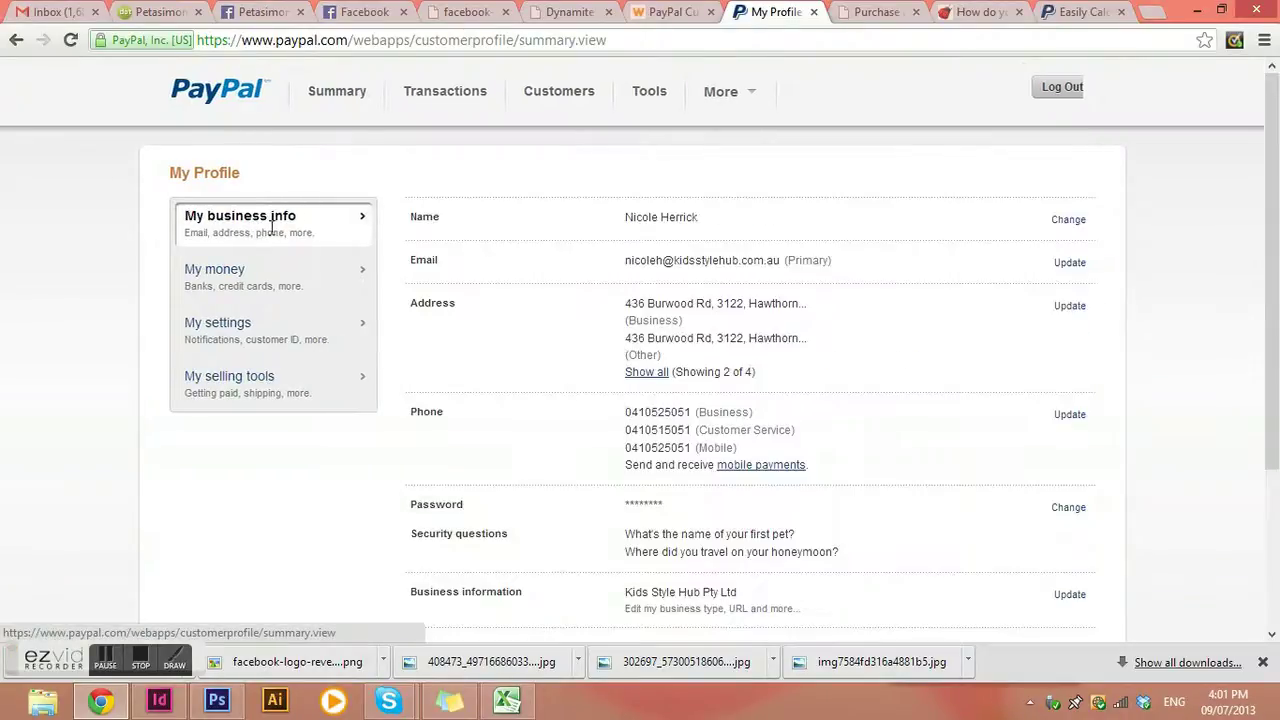
pyautogui.click(226, 380)
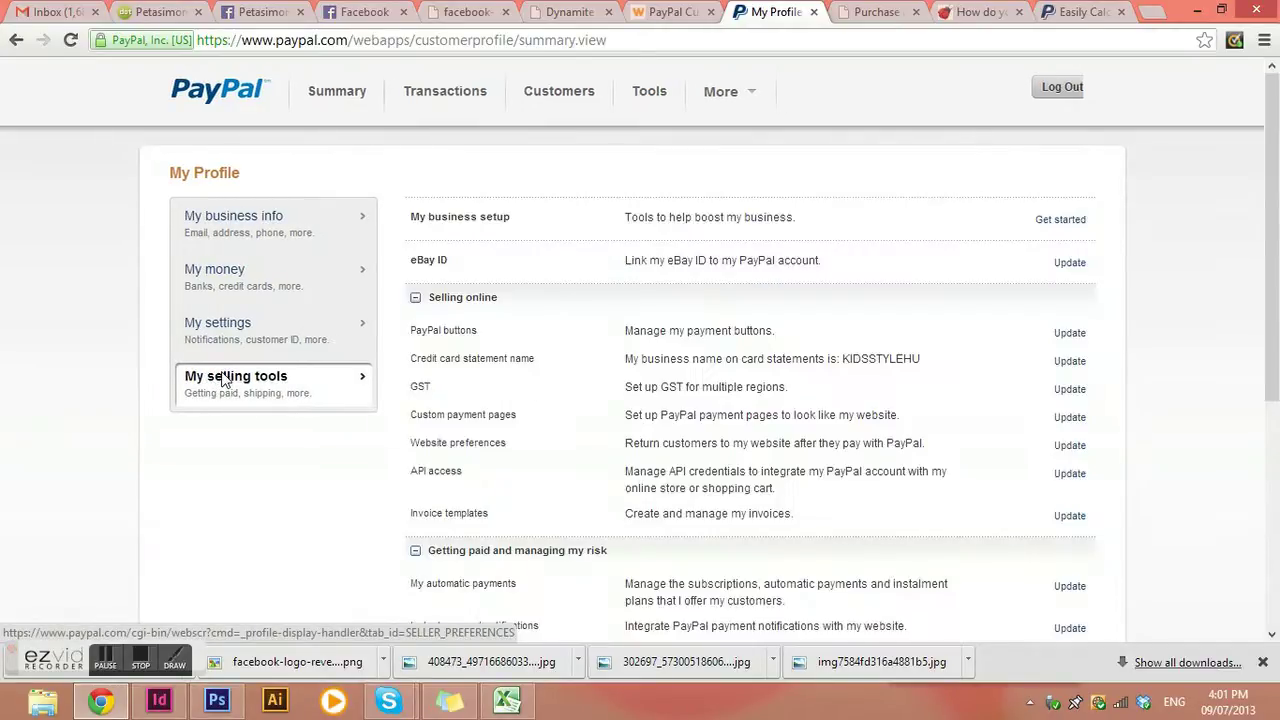
pyautogui.scroll(-4, 600, 375)
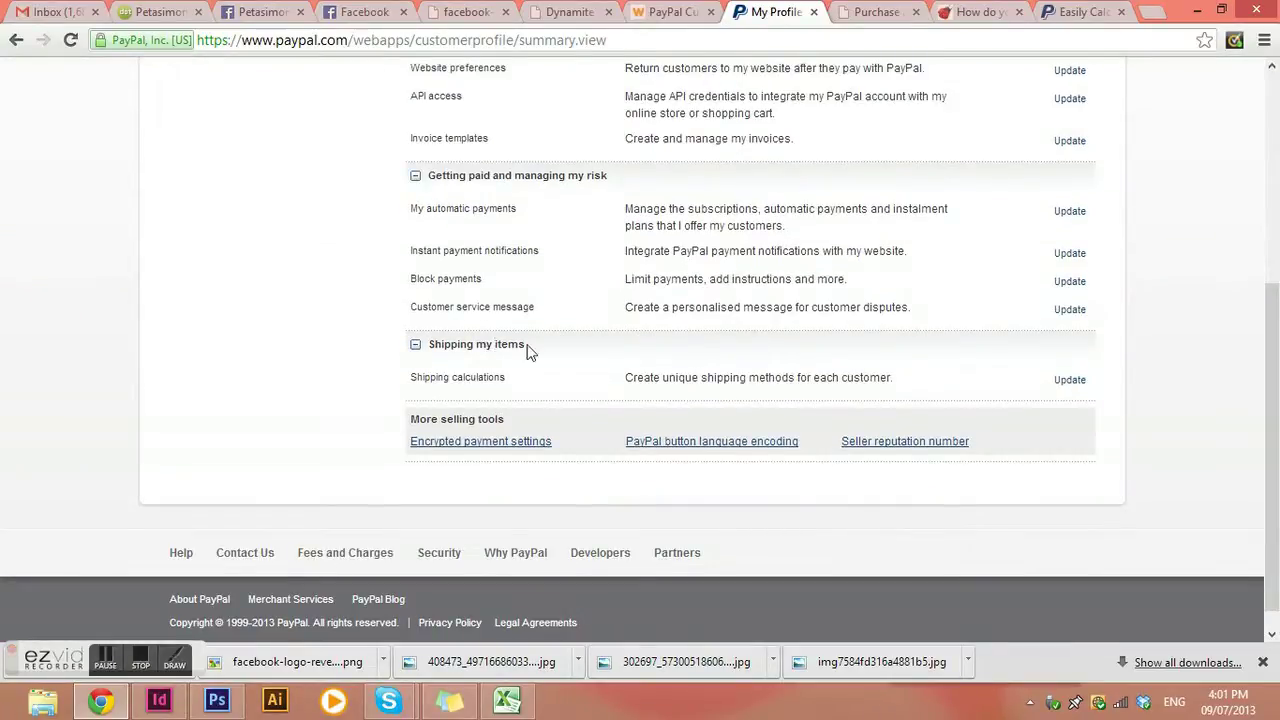
pyautogui.click(1066, 383)
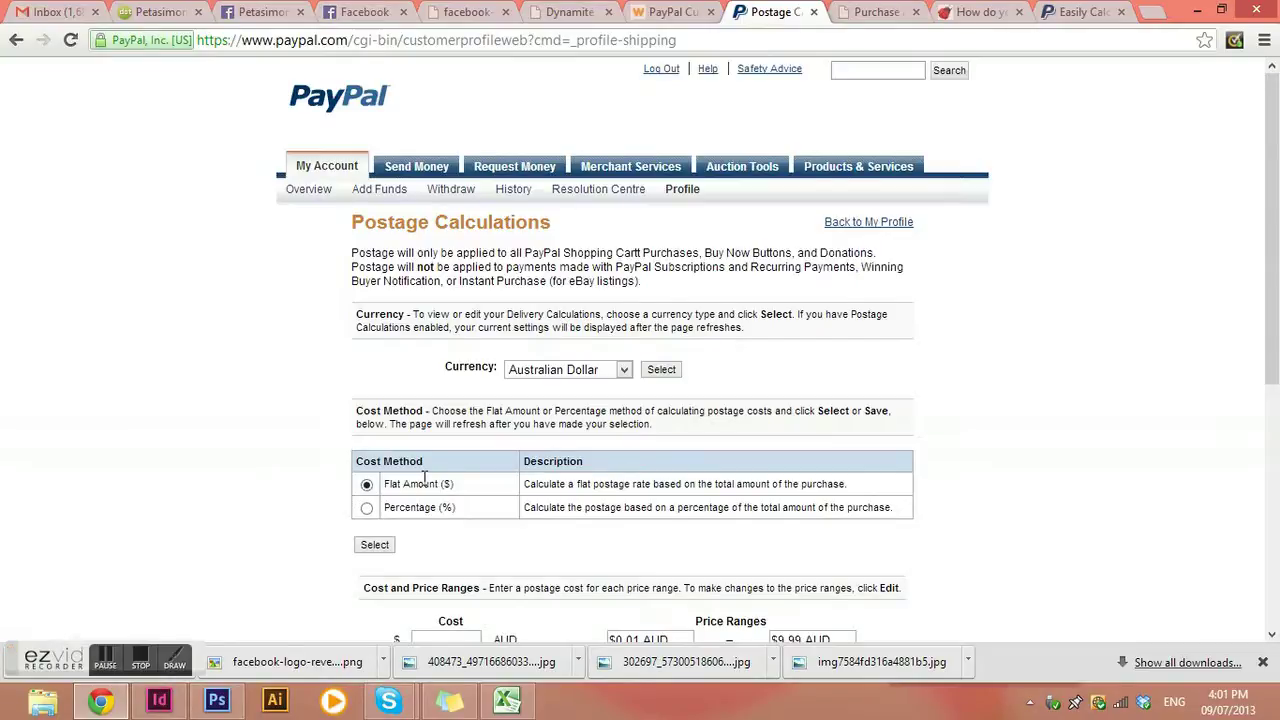
# - Scroll down to the Cost and Price Ranges table showing five blank AUD ranges
pyautogui.scroll(-1, 424, 480)
pyautogui.scroll(-1, 447, 543)
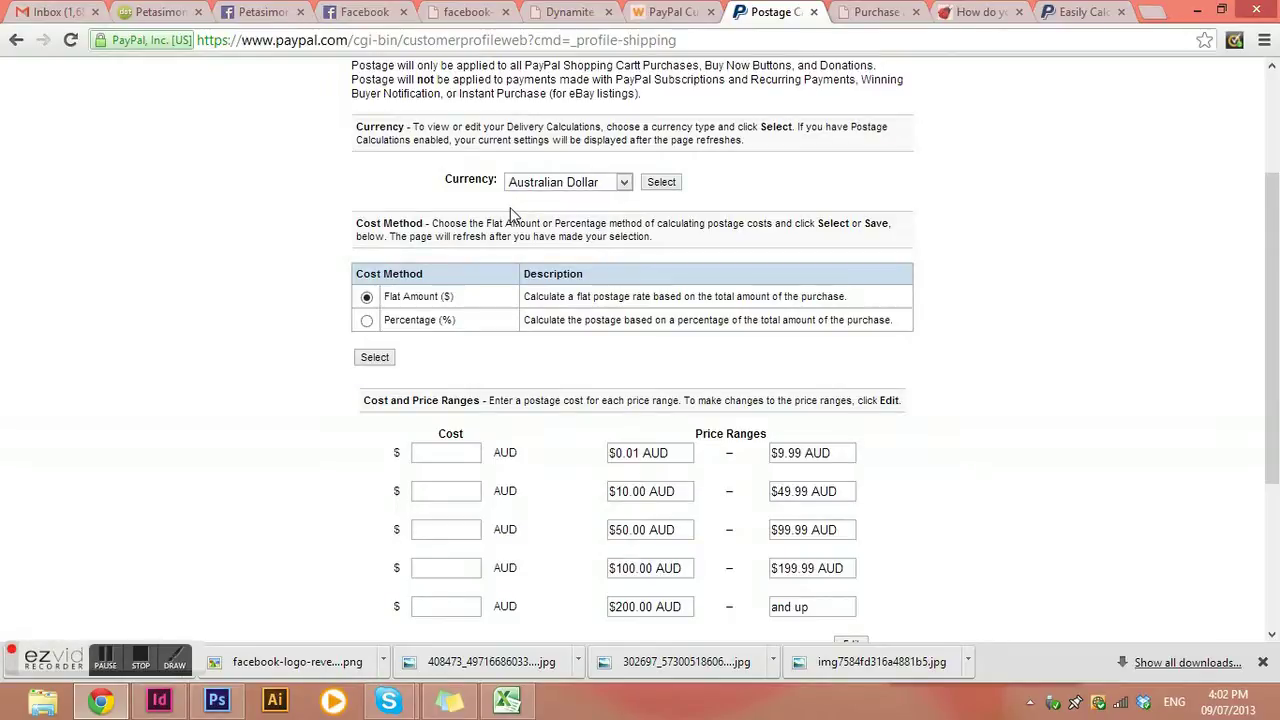
pyautogui.scroll(-1, 510, 208)
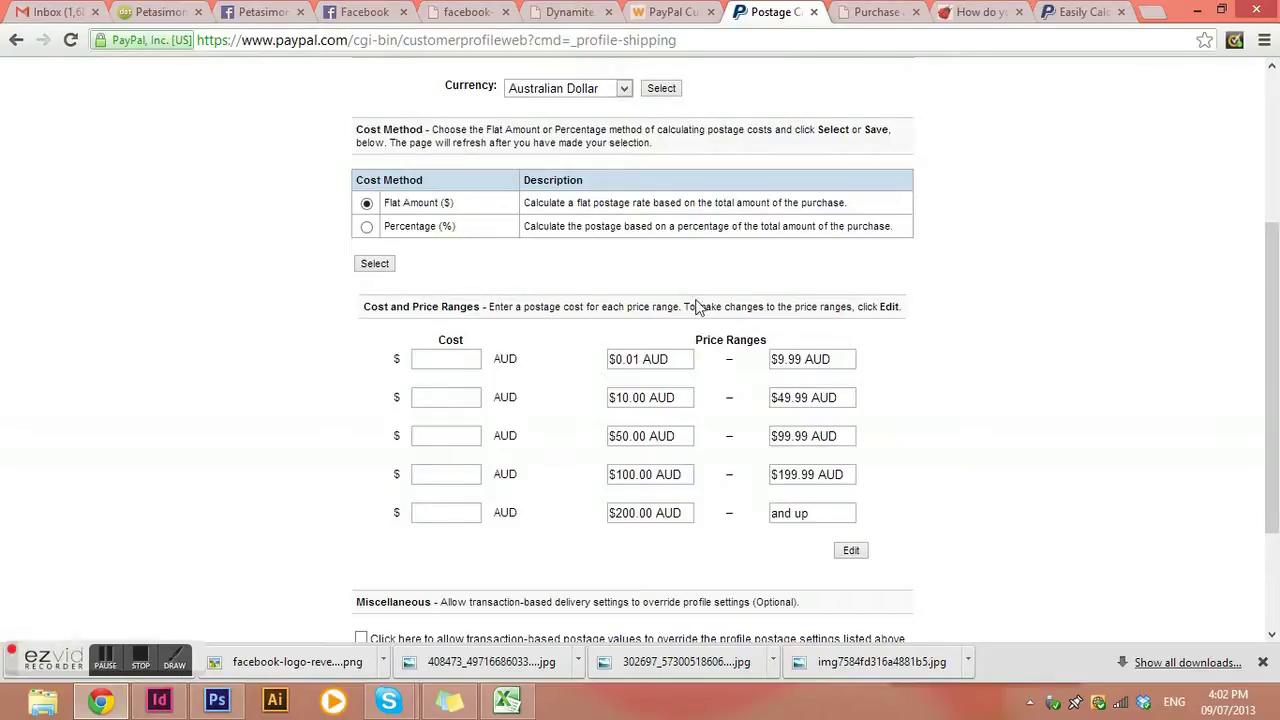
# - Enter flat AUD postage costs 5, 10, 15, 15 and 15 for the five price ranges and save
pyautogui.click(448, 360)
pyautogui.write('5')
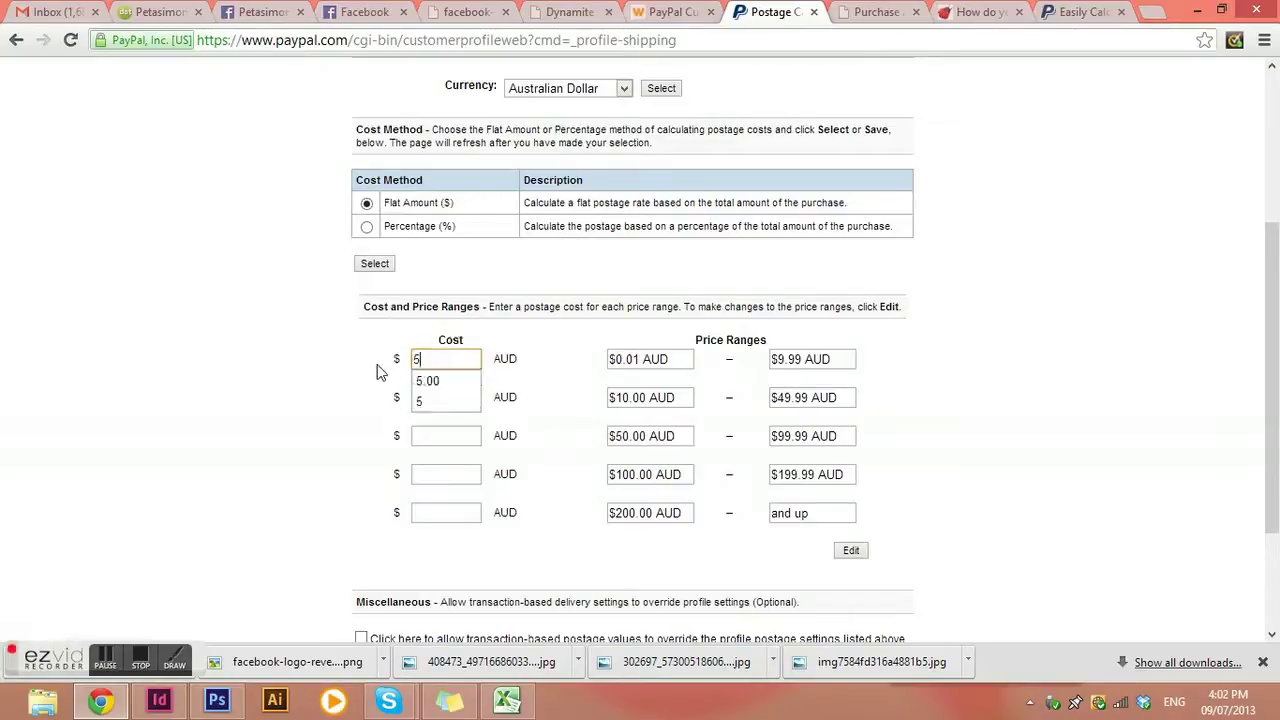
pyautogui.click(449, 397)
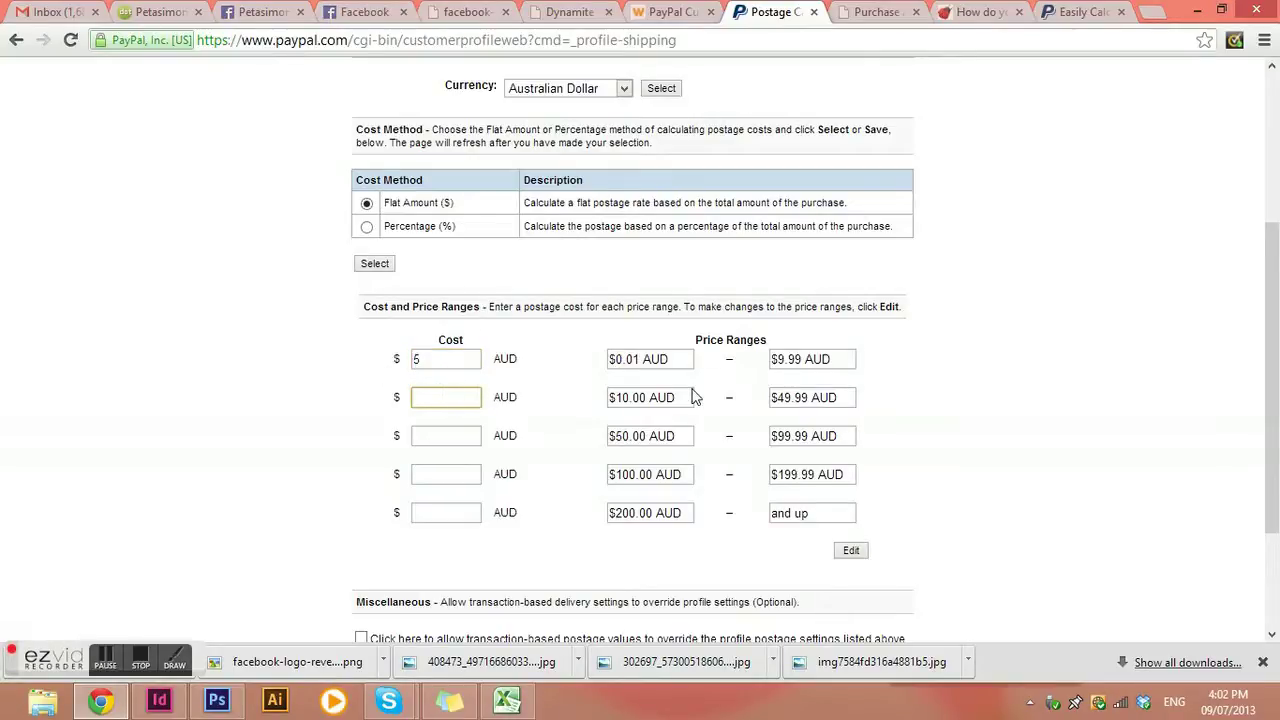
pyautogui.write('10')
pyautogui.click(419, 440)
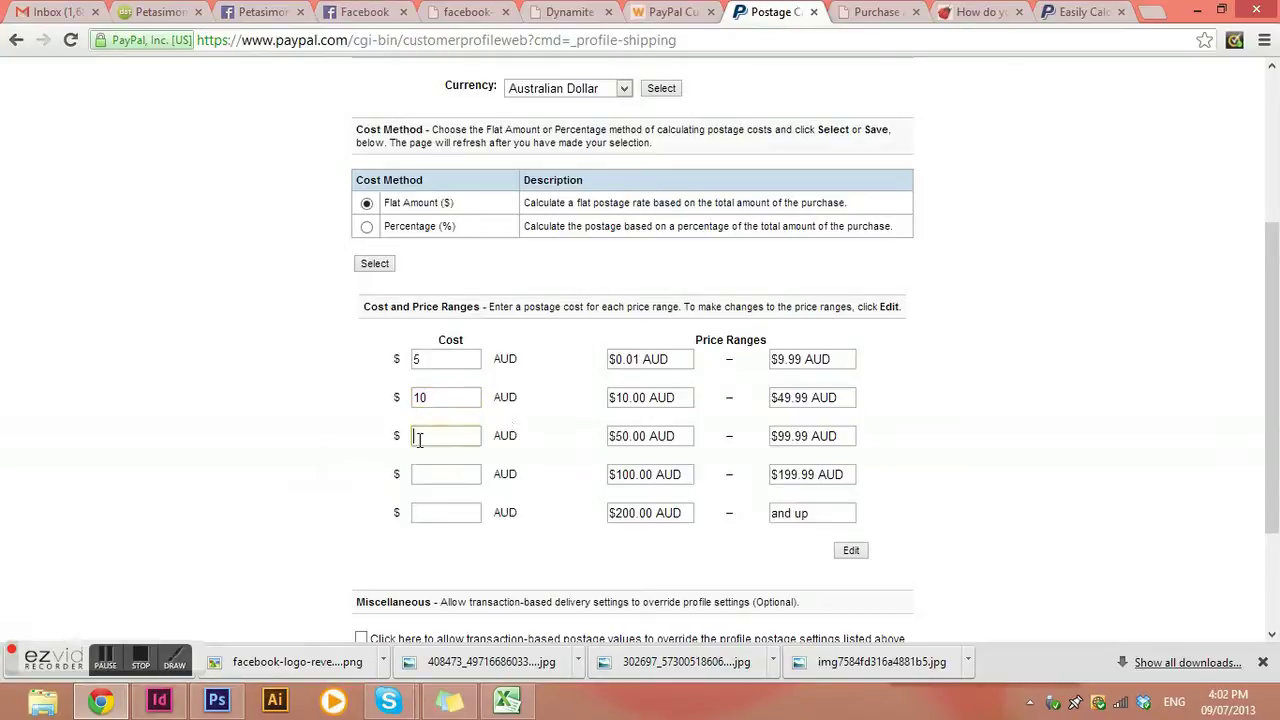
pyautogui.write('15')
pyautogui.click(452, 472)
pyautogui.write('15')
pyautogui.click(457, 508)
pyautogui.write('15')
pyautogui.scroll(-3, 658, 481)
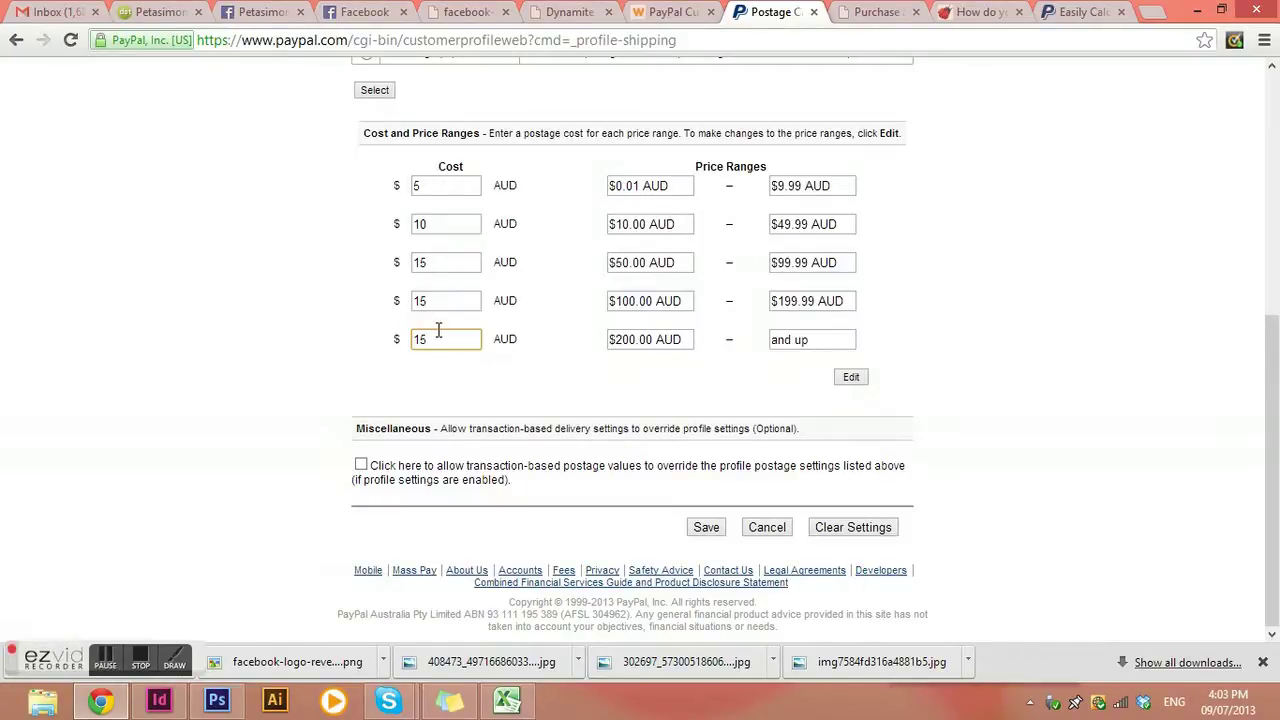
pyautogui.click(707, 528)
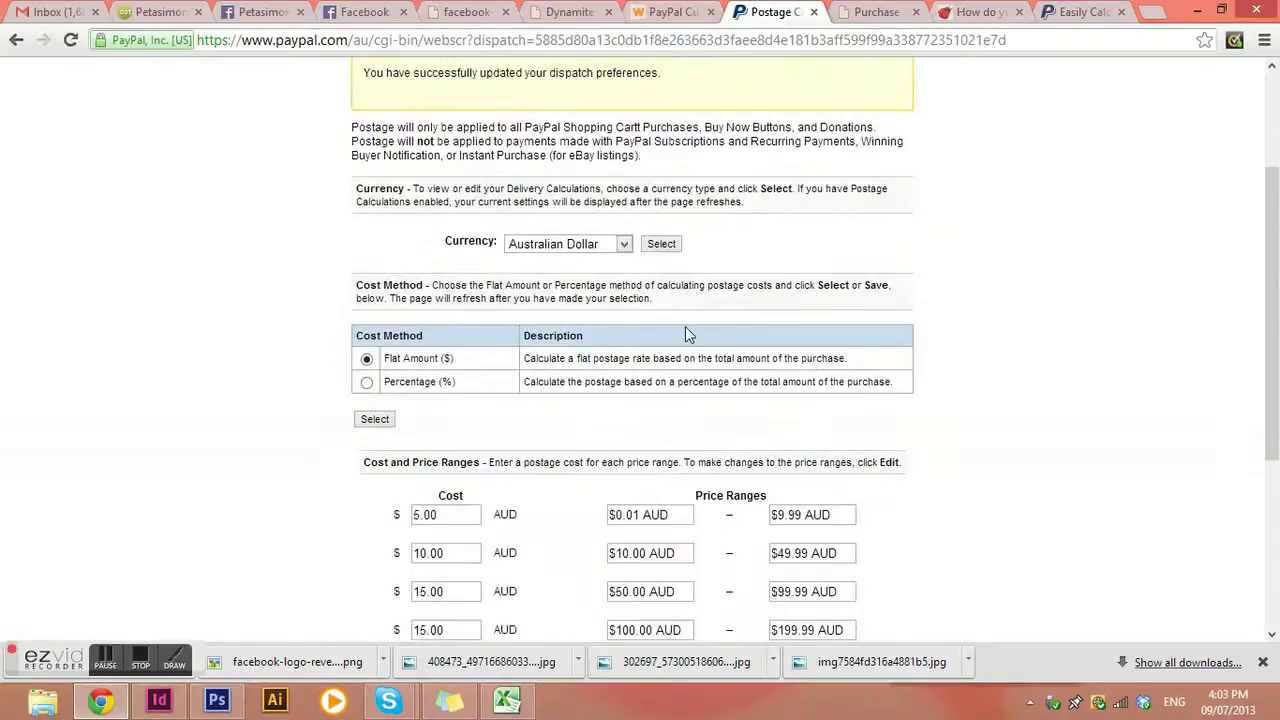
# - Change the postage currency to British Pound to show the five GBP price ranges
pyautogui.click(624, 246)
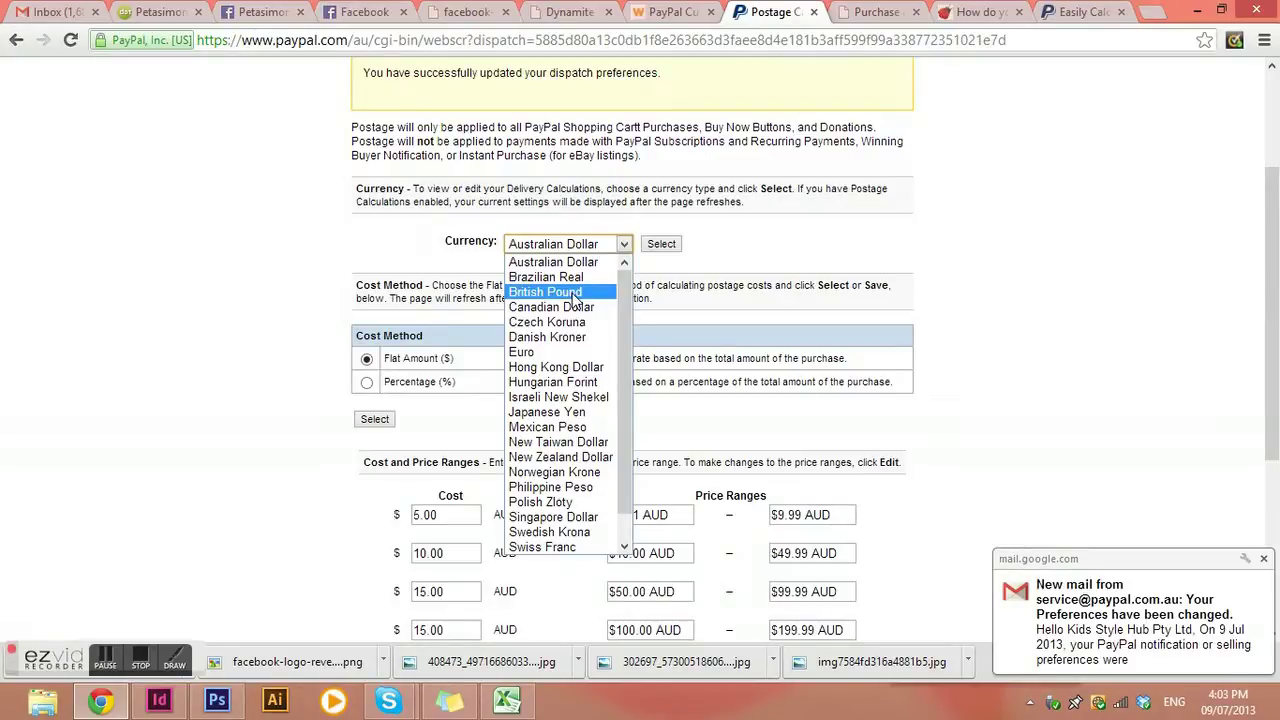
pyautogui.click(575, 294)
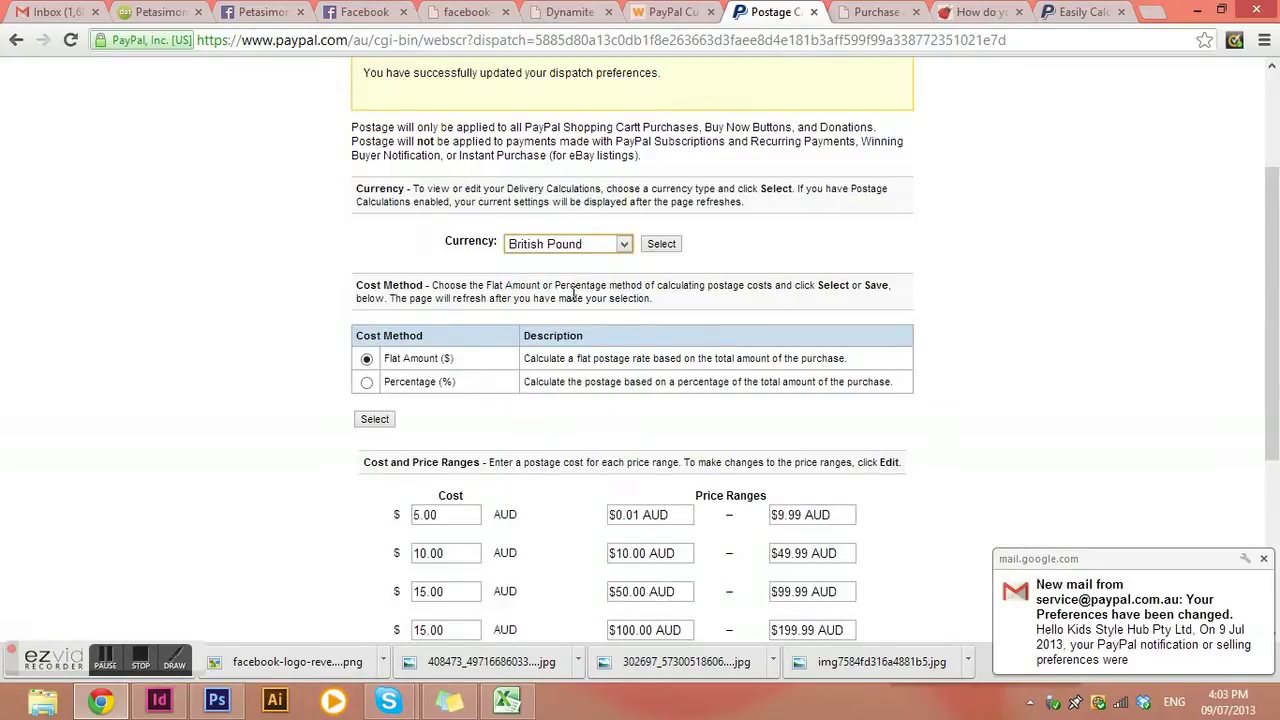
pyautogui.click(662, 245)
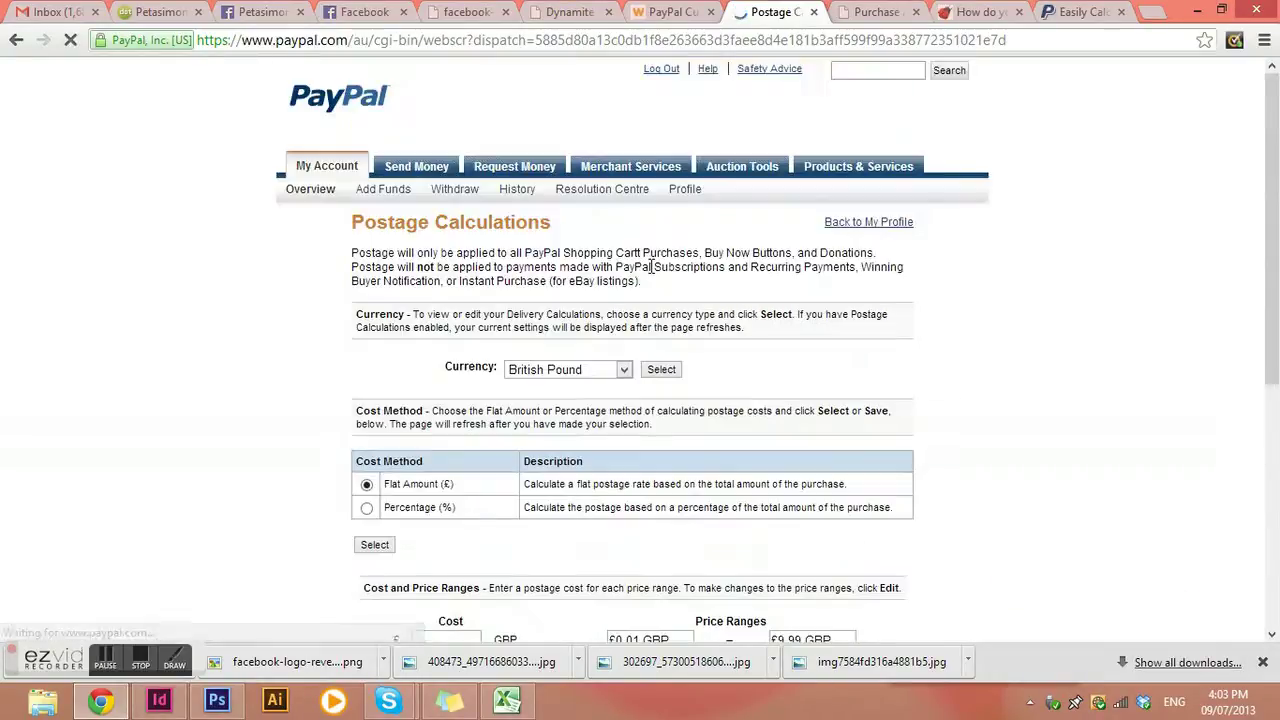
pyautogui.scroll(-2, 716, 292)
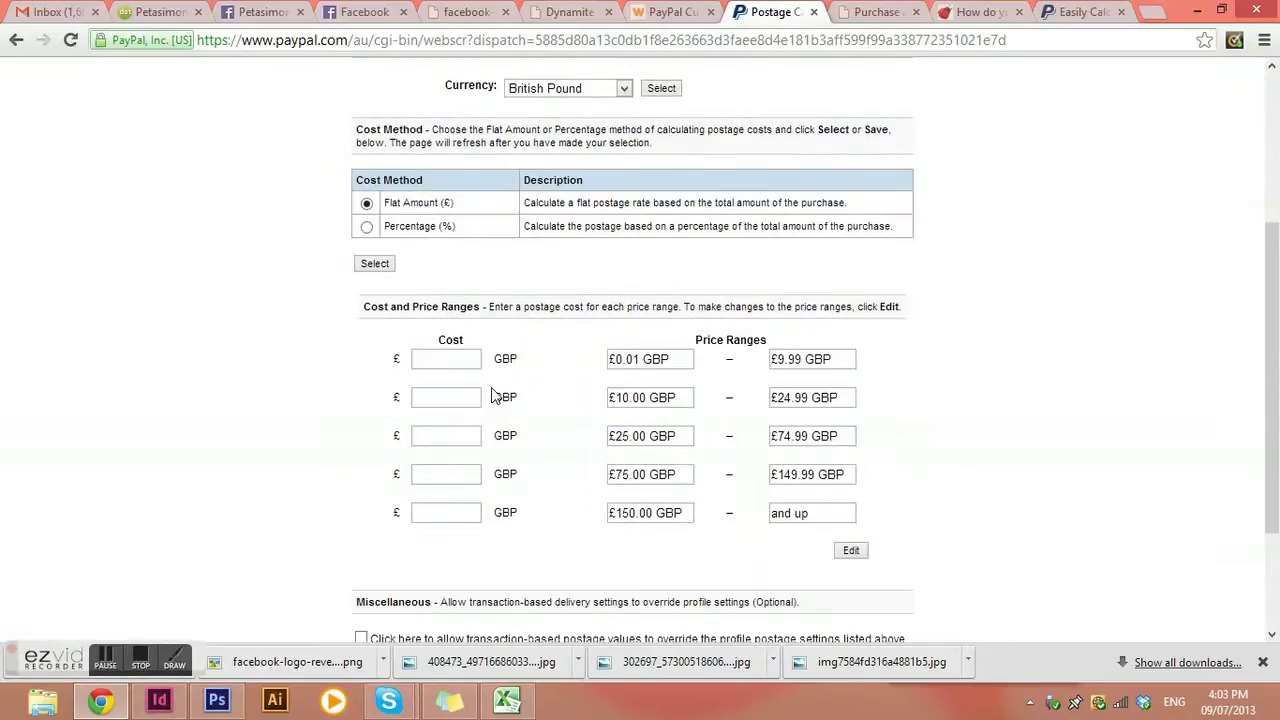
# - Enter GBP postage costs 8, 11, 9, 15 and 15 across the price ranges and save
pyautogui.click(442, 364)
pyautogui.write('8')
pyautogui.click(448, 400)
pyautogui.write('11')
pyautogui.click(444, 436)
pyautogui.write('9')
pyautogui.click(440, 476)
pyautogui.write('15')
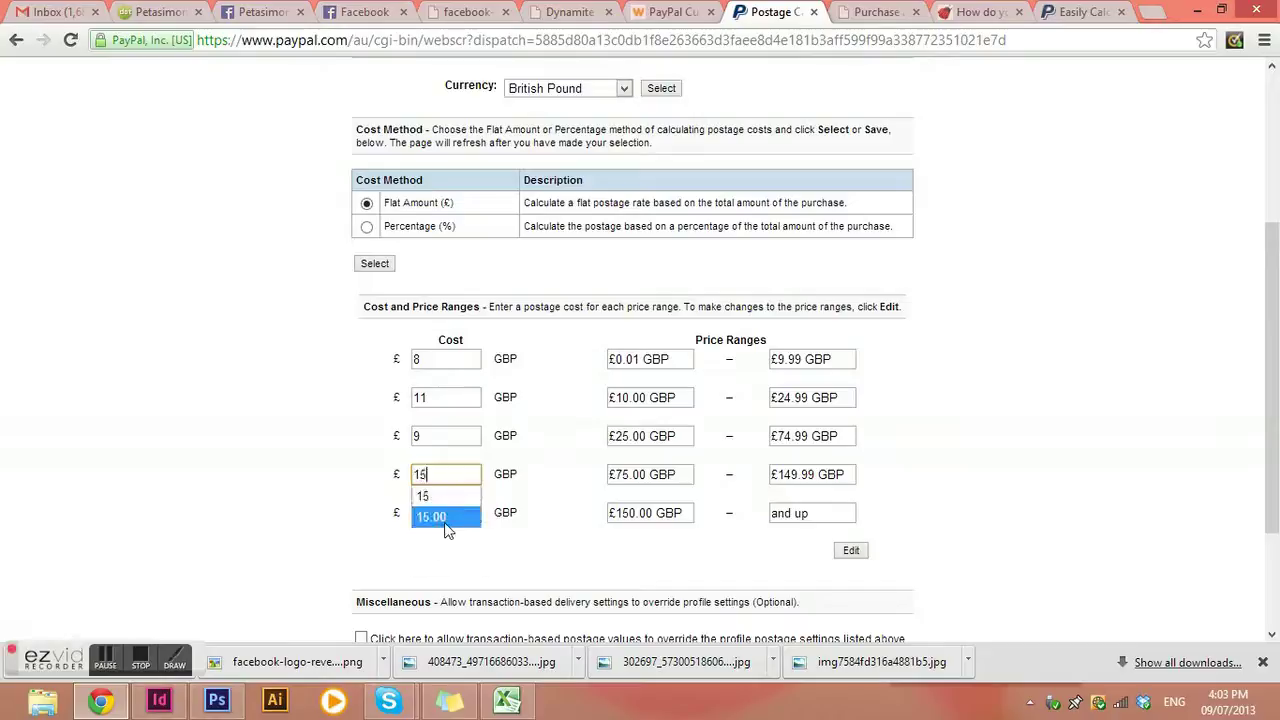
pyautogui.click(432, 511)
pyautogui.write('15')
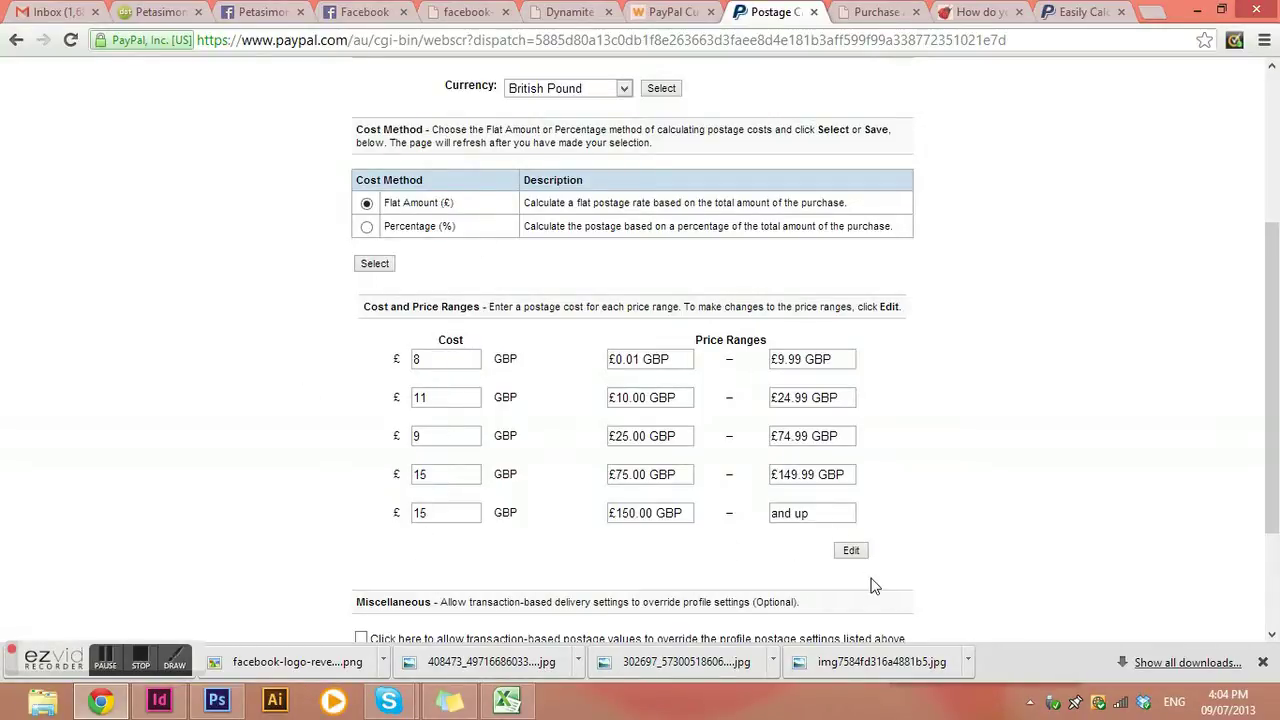
pyautogui.scroll(-3, 872, 584)
pyautogui.click(711, 529)
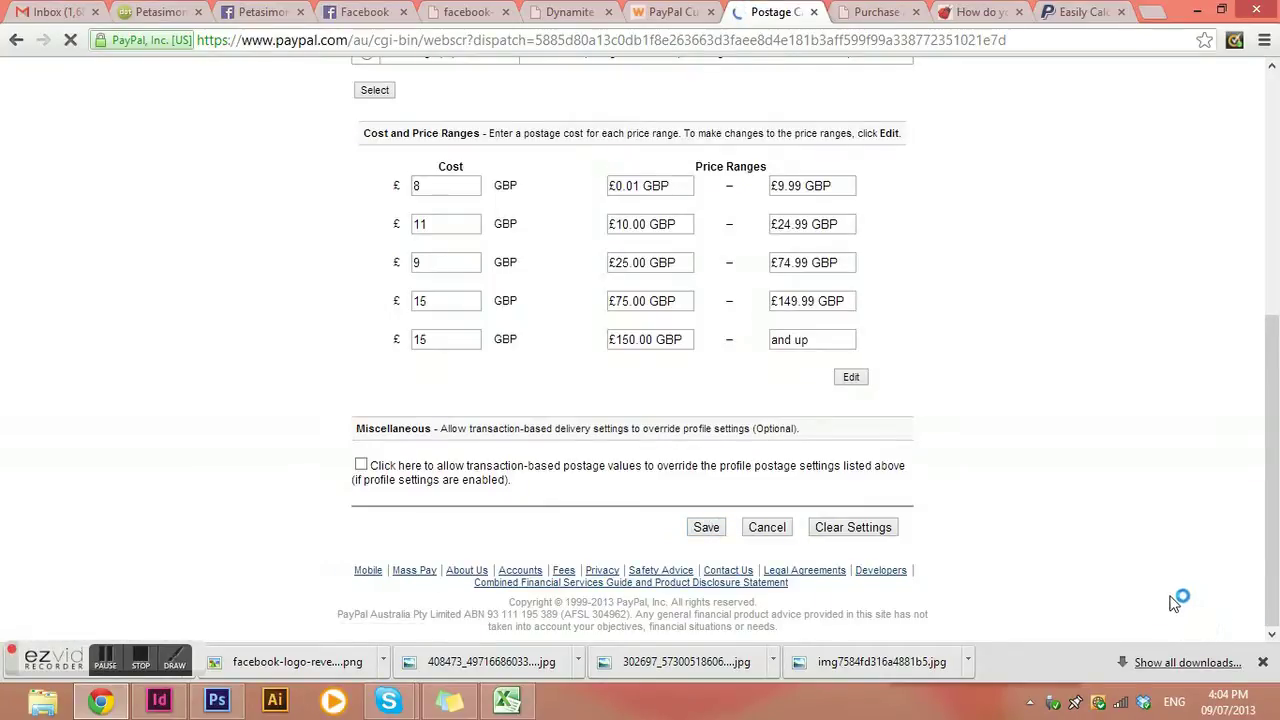
# - Clear the saved British Pound postage cost settings
pyautogui.click(624, 431)
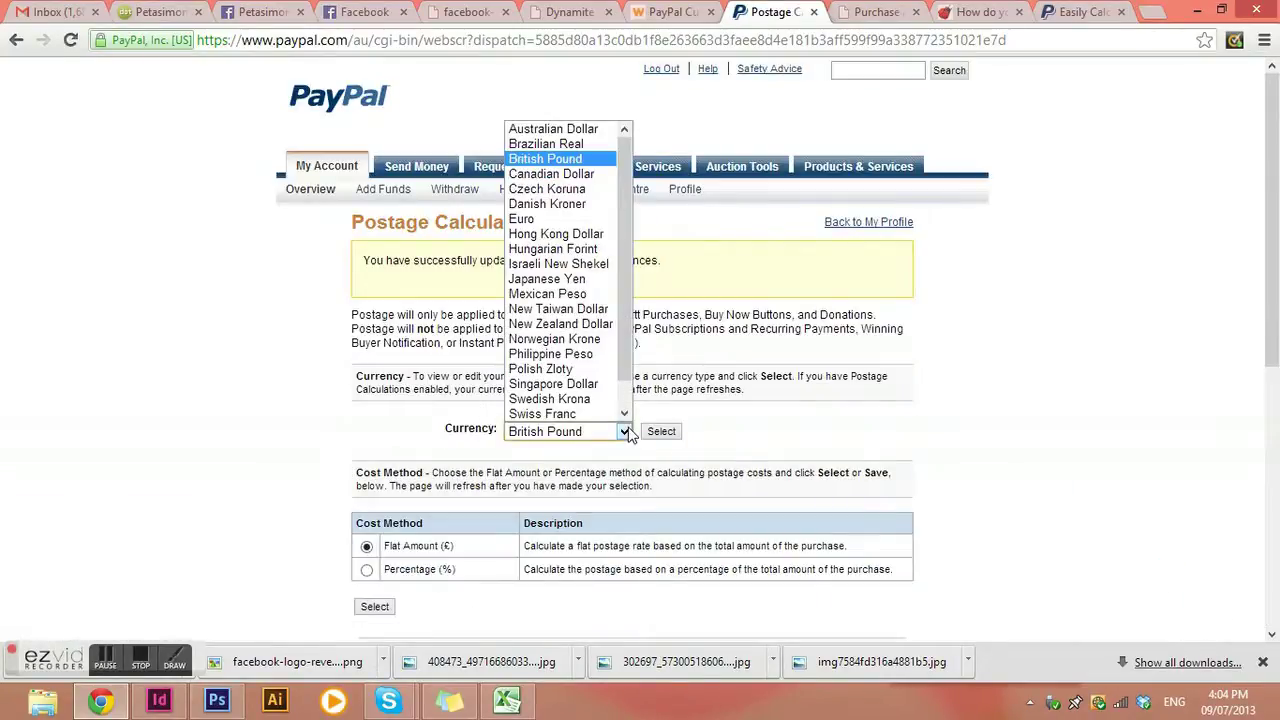
pyautogui.scroll(-1, 550, 380)
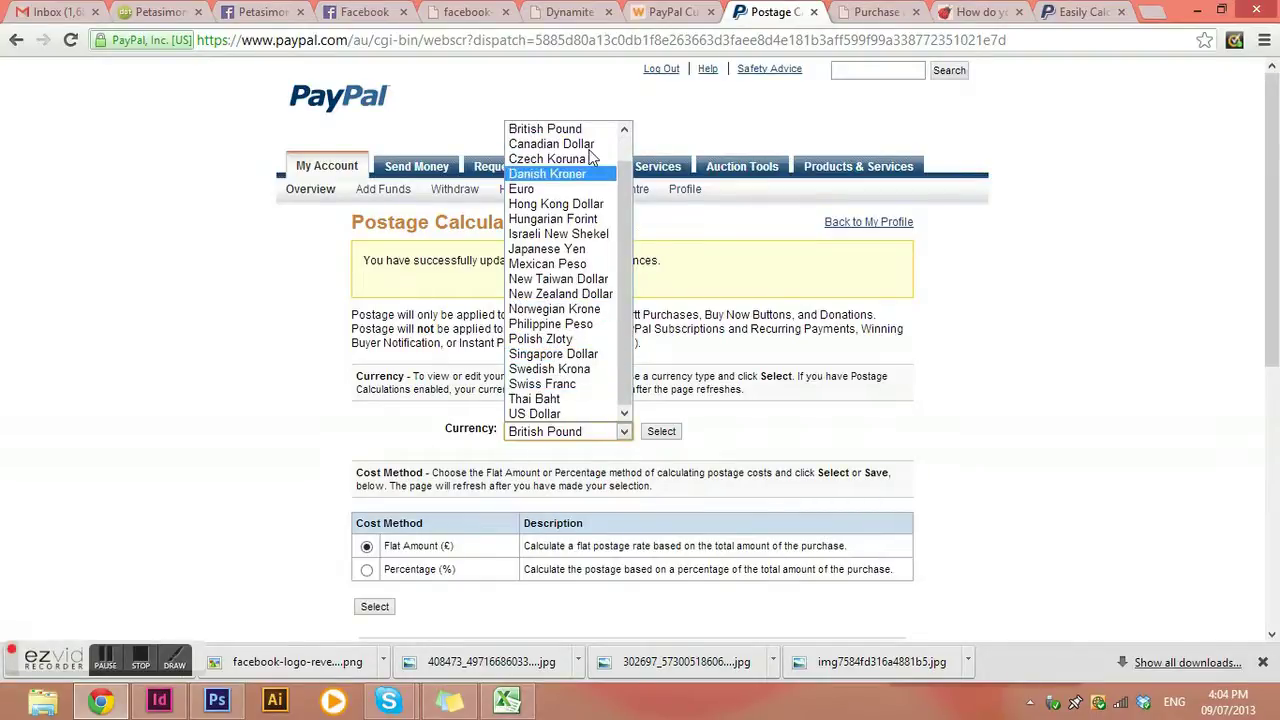
pyautogui.scroll(1, 540, 318)
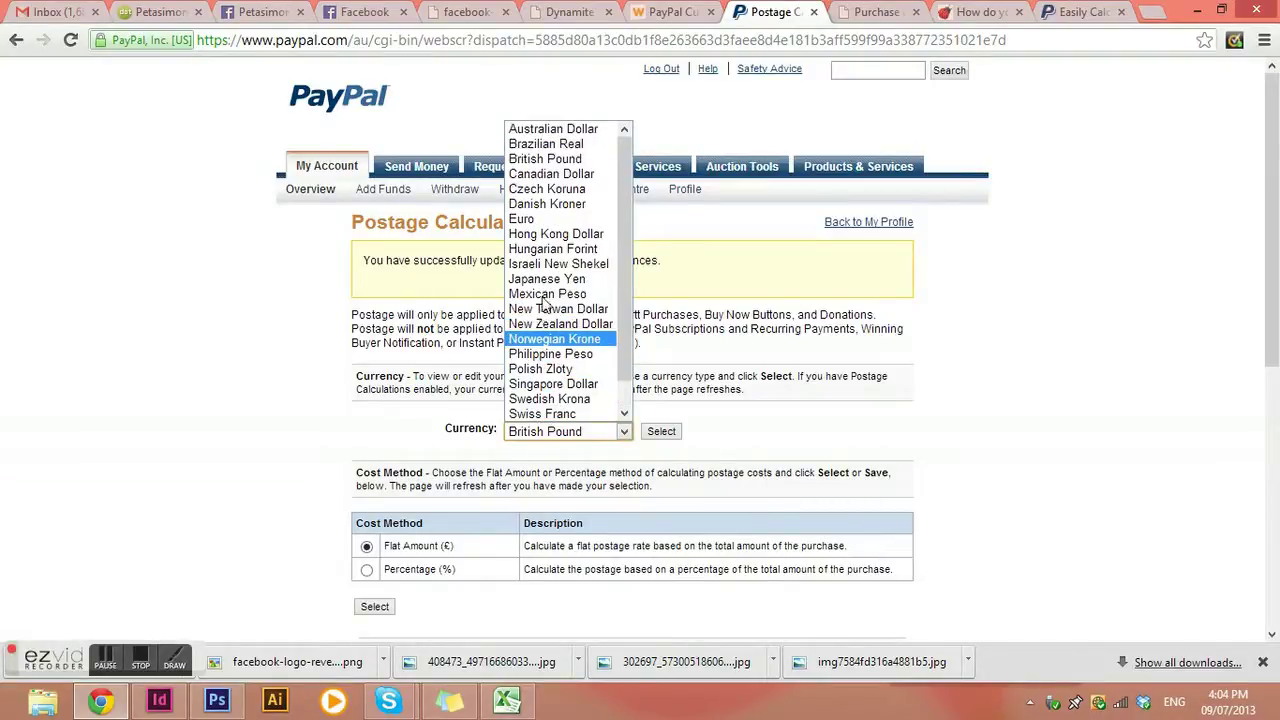
pyautogui.click(262, 470)
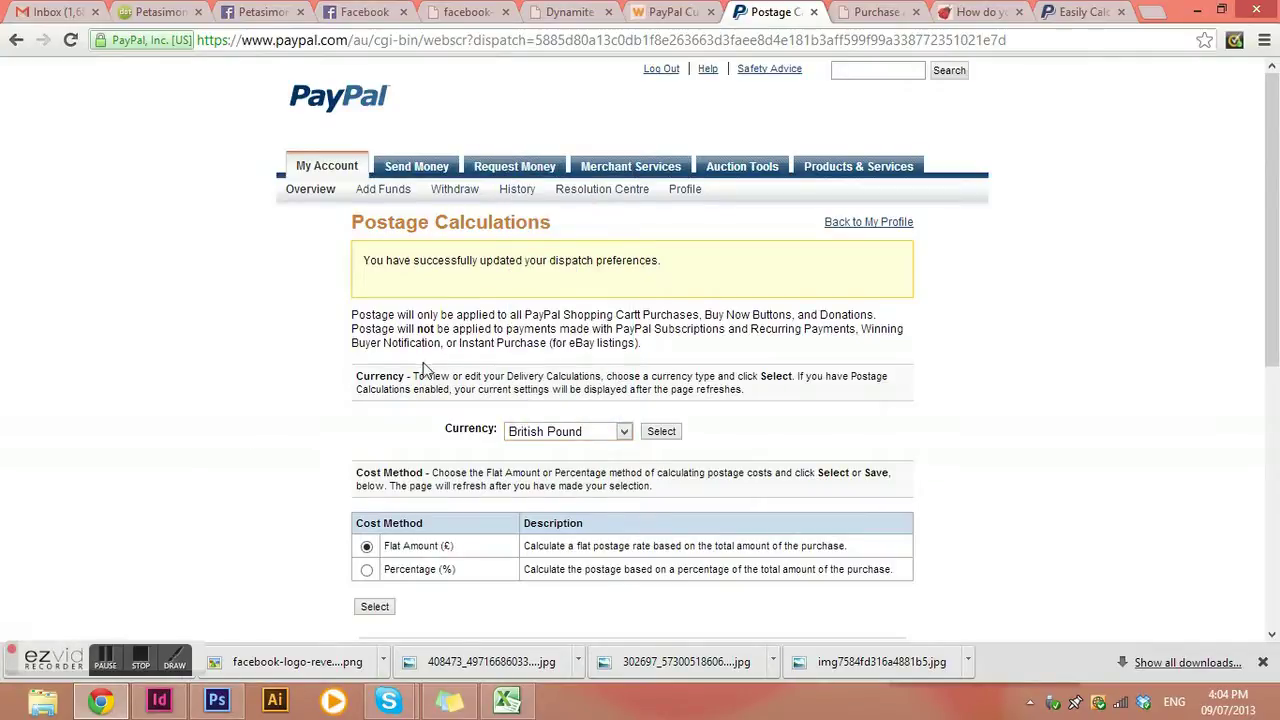
pyautogui.scroll(-4, 418, 385)
pyautogui.scroll(3, 416, 262)
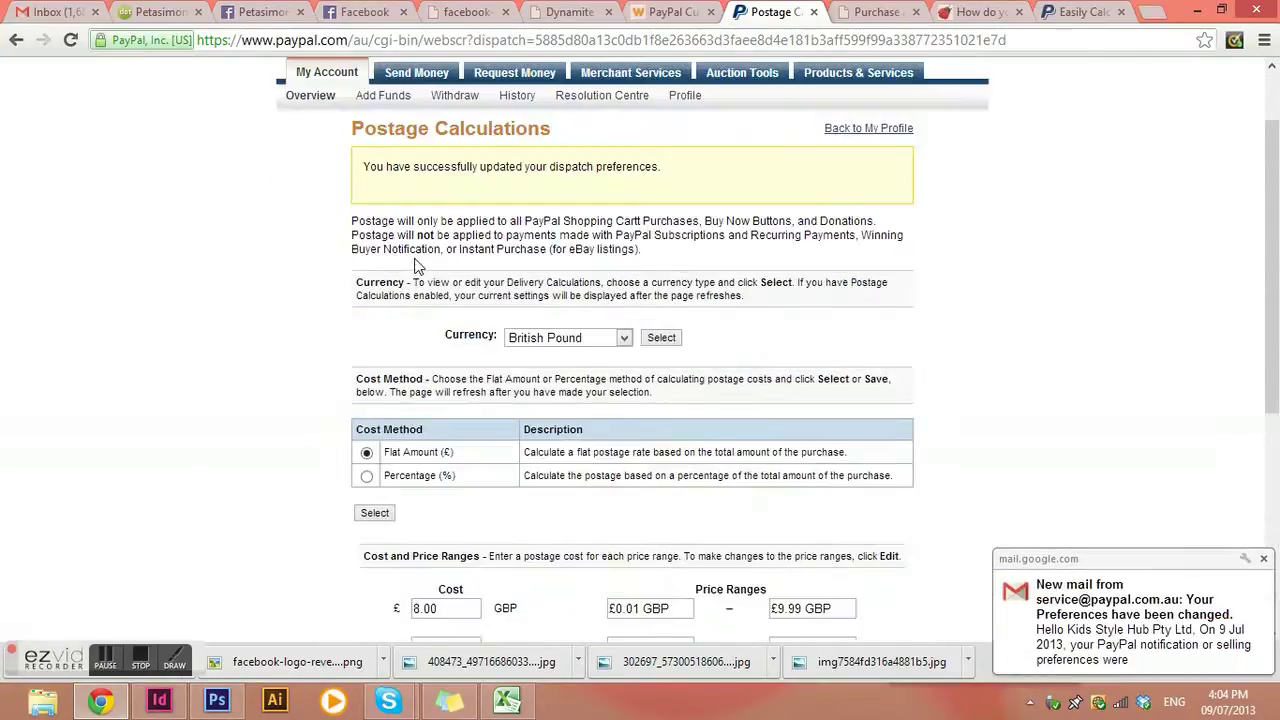
pyautogui.scroll(-2, 862, 442)
pyautogui.scroll(-3, 862, 442)
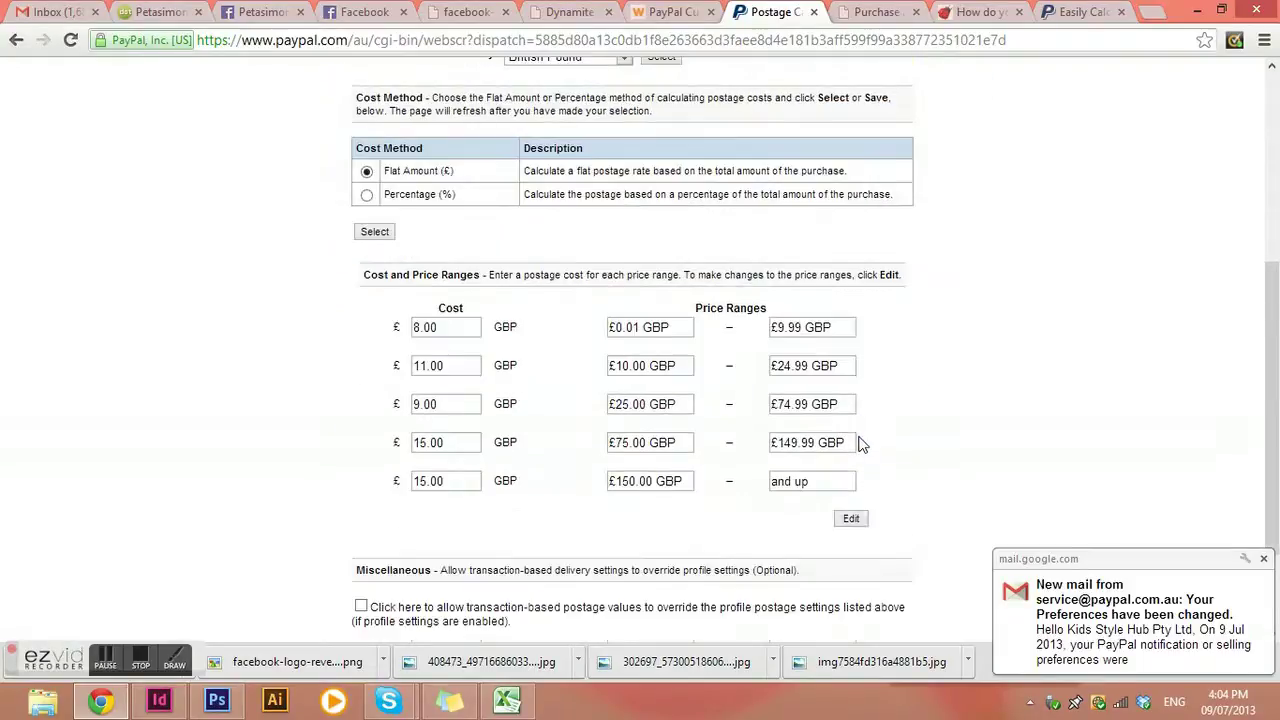
pyautogui.scroll(2, 858, 470)
pyautogui.scroll(-2, 708, 352)
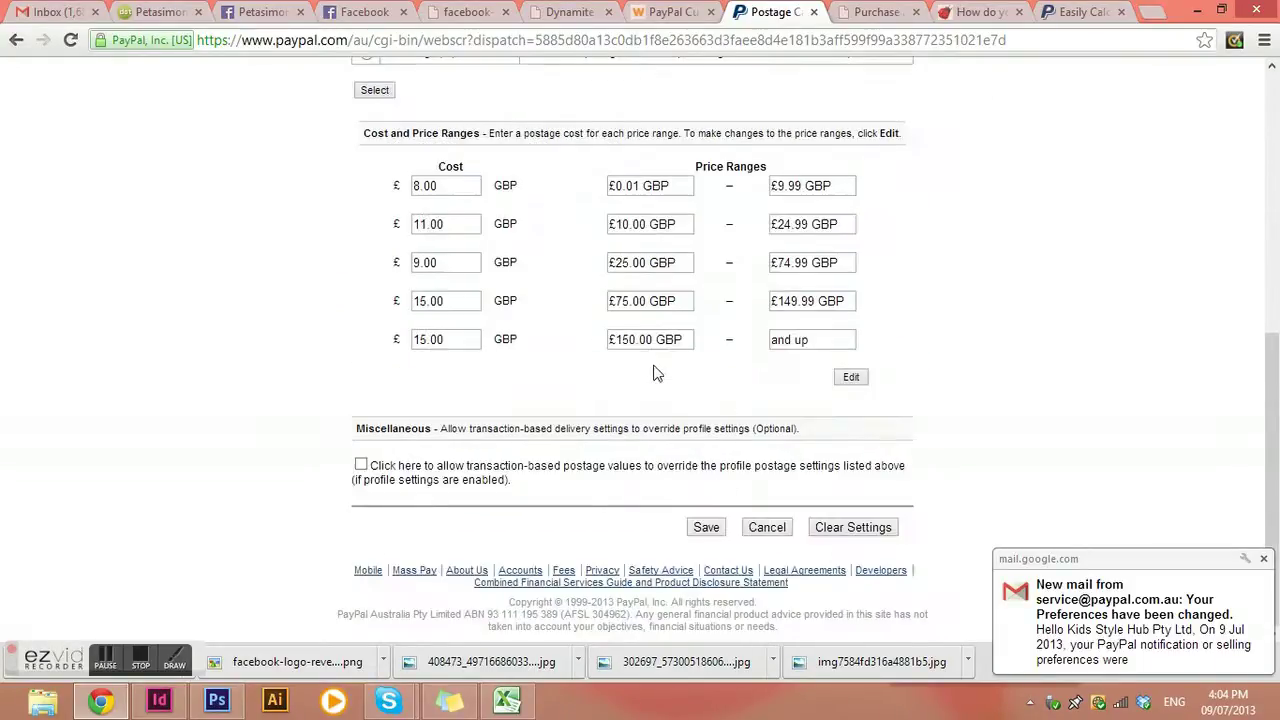
pyautogui.click(866, 535)
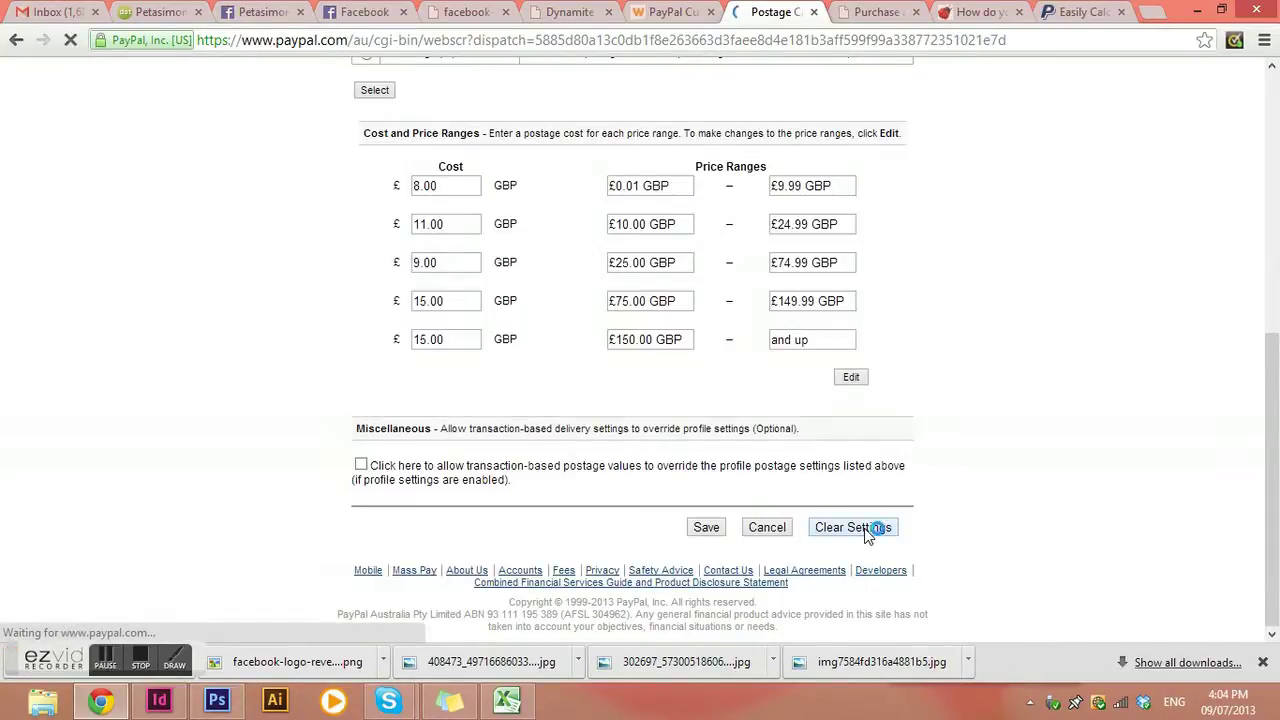
pyautogui.scroll(-2, 636, 316)
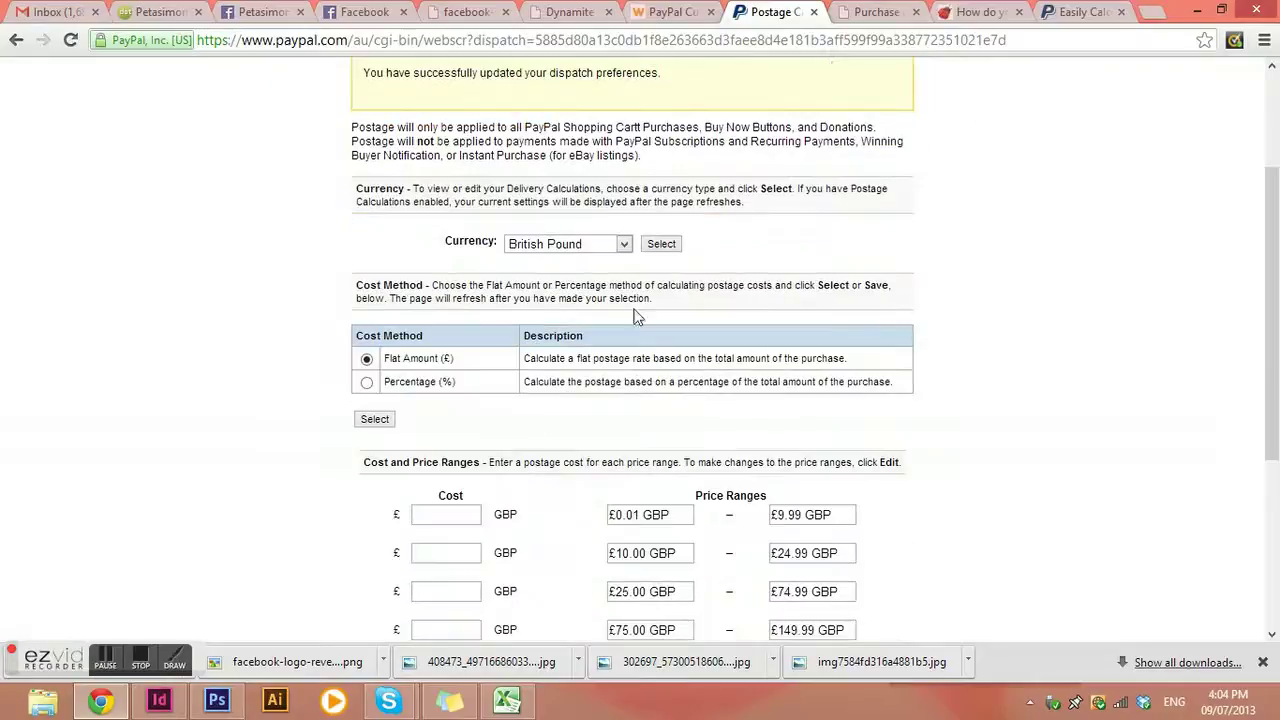
# - Switch the currency back to Australian Dollar and clear its postage costs as well
pyautogui.click(623, 246)
pyautogui.click(575, 263)
pyautogui.click(665, 246)
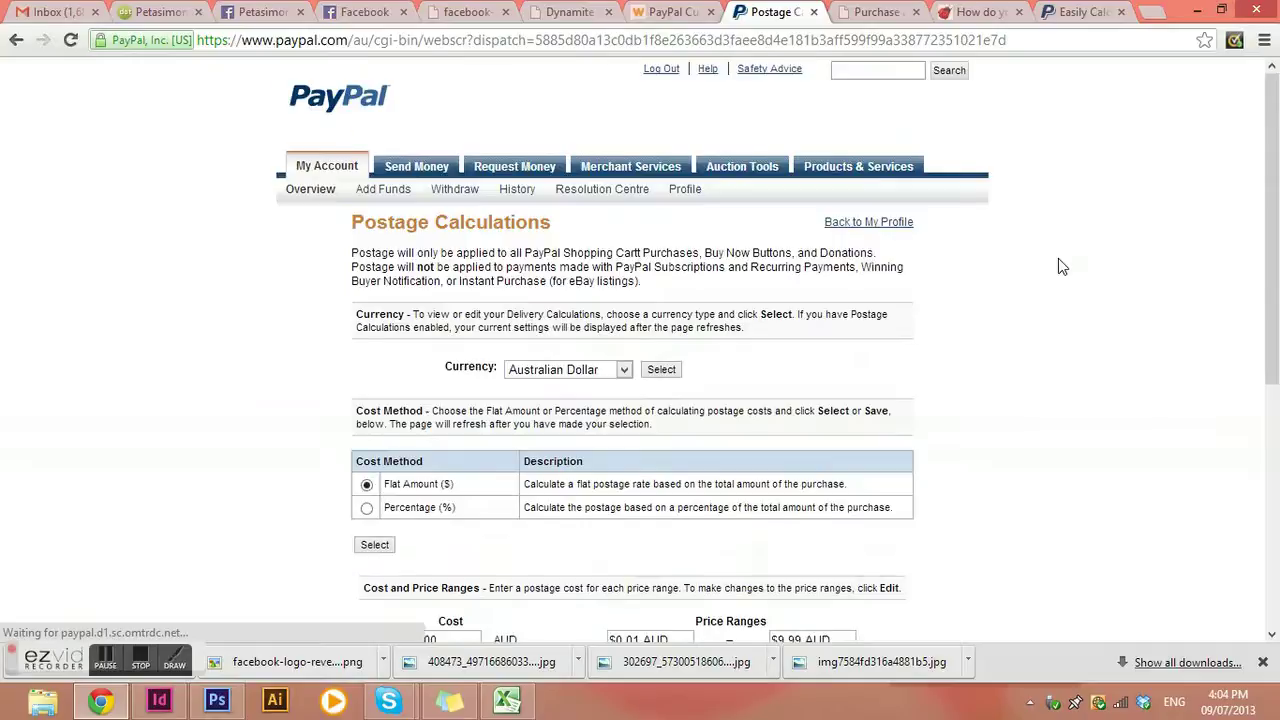
pyautogui.scroll(-4, 1058, 258)
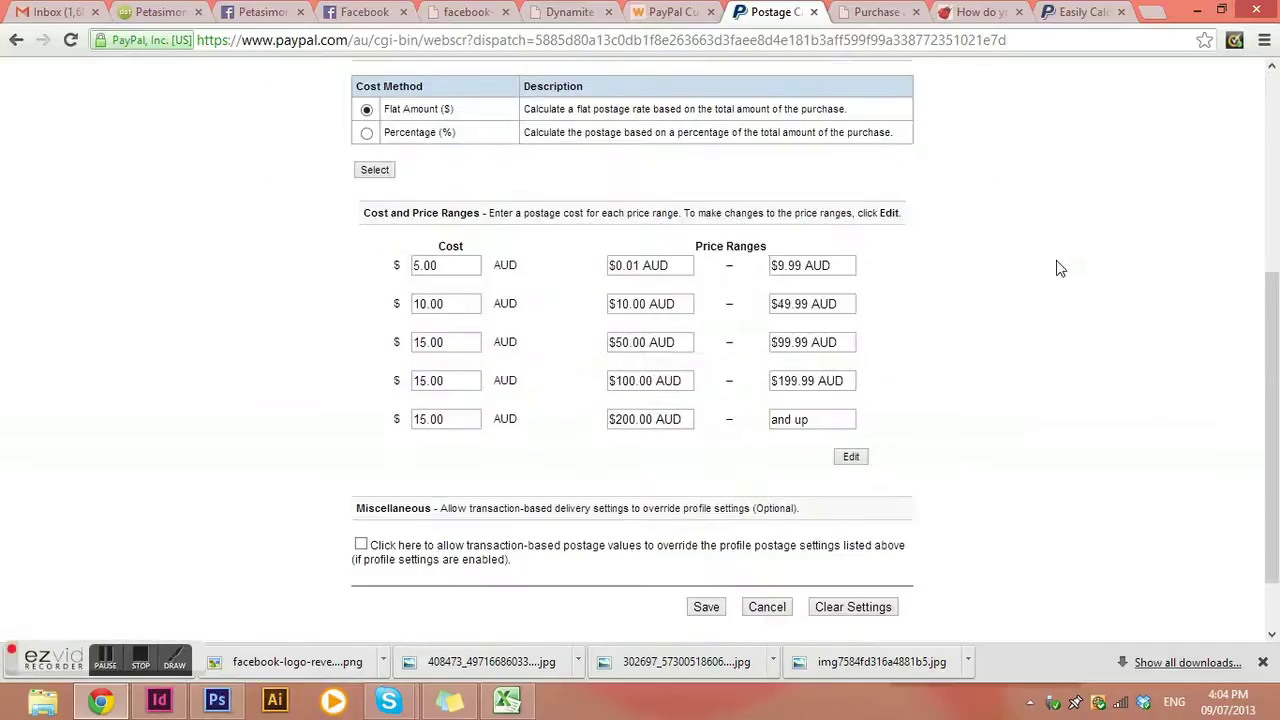
pyautogui.click(865, 608)
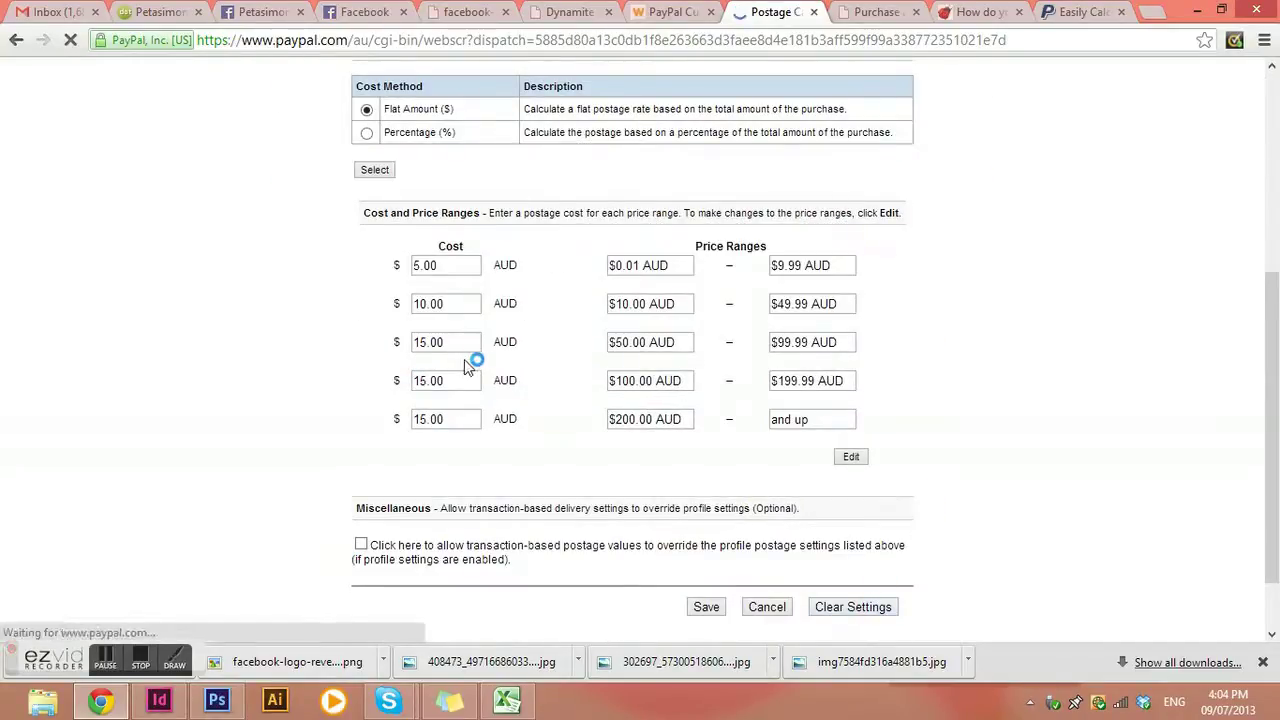
pyautogui.scroll(-4, 803, 366)
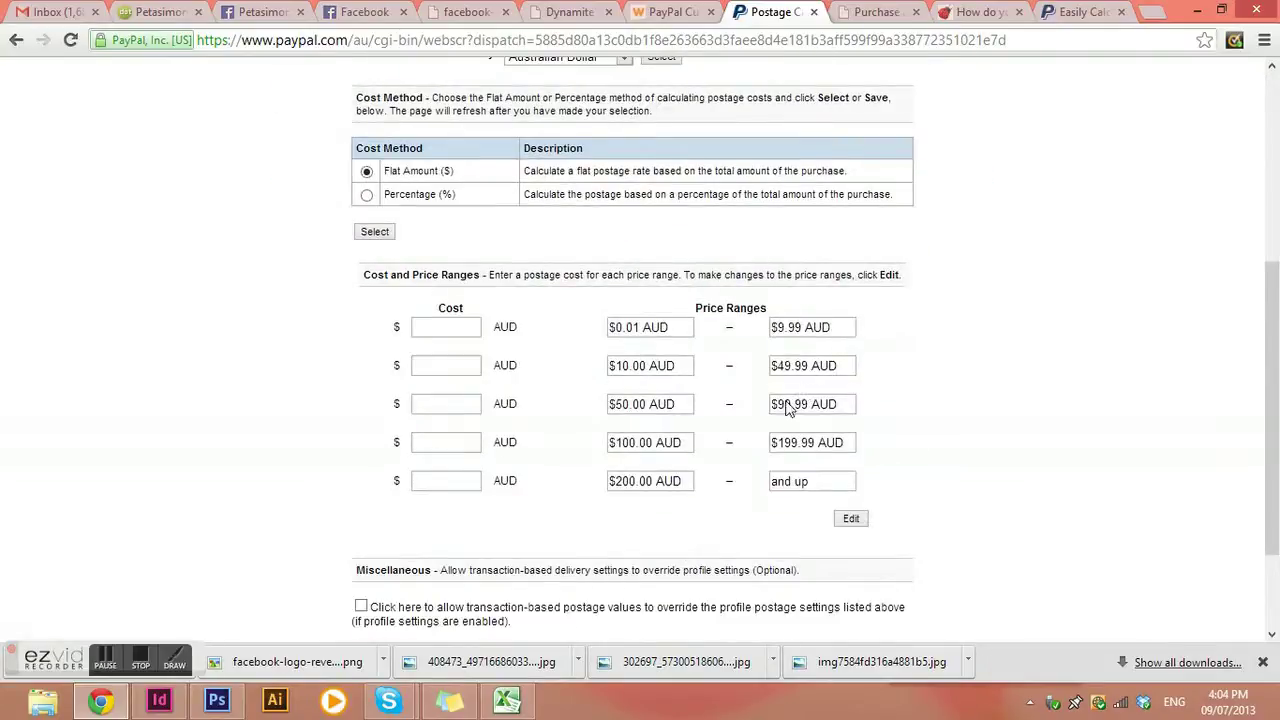
pyautogui.scroll(4, 787, 407)
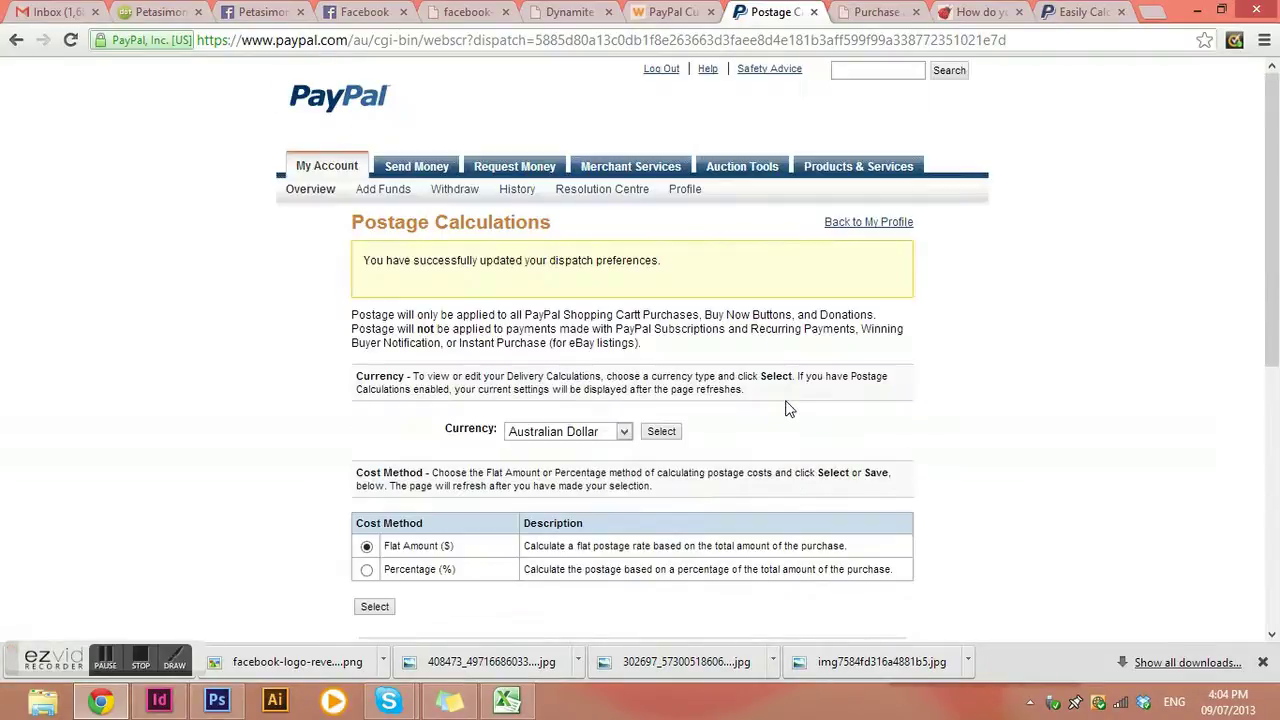
pyautogui.scroll(-3, 787, 408)
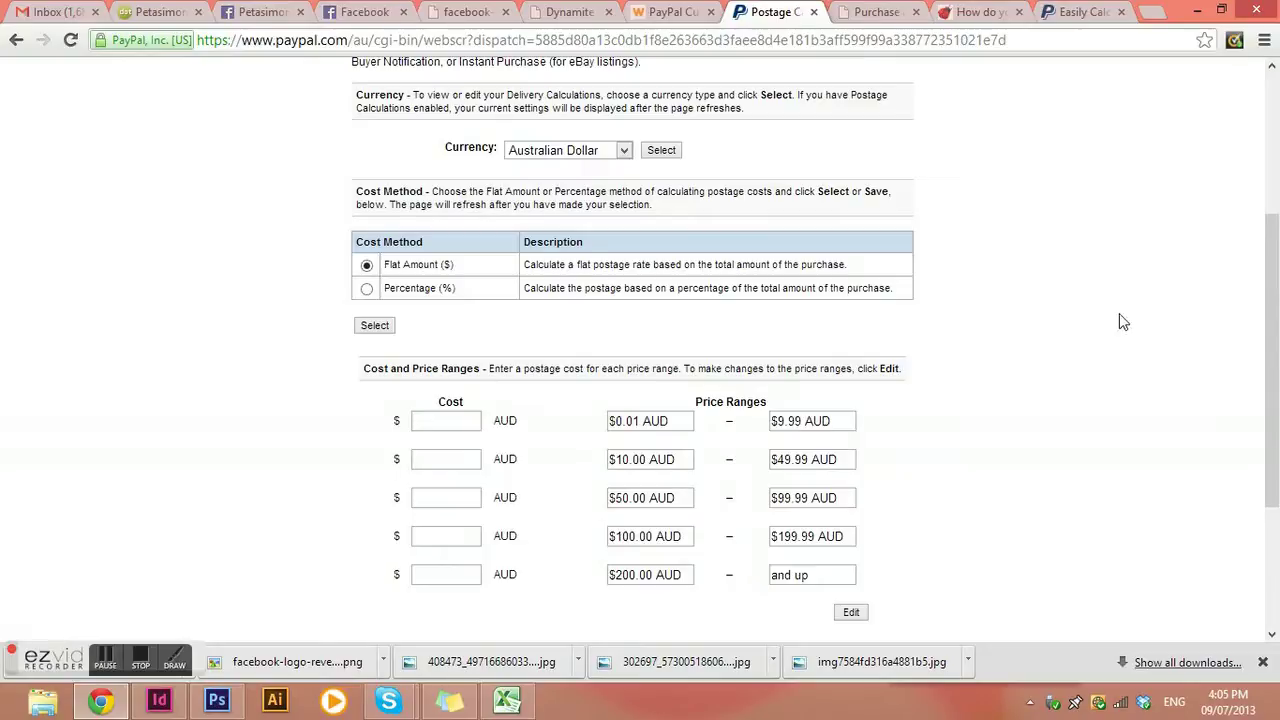
pyautogui.scroll(-2, 1098, 330)
pyautogui.scroll(5, 1077, 402)
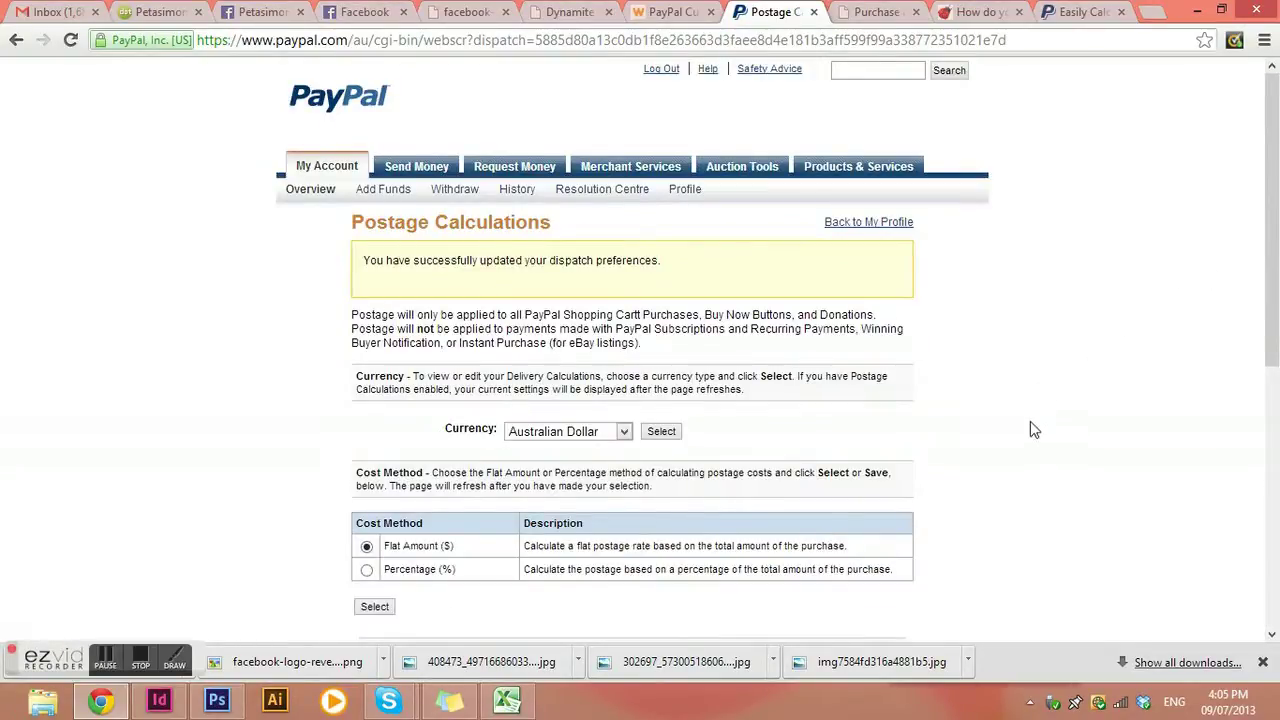
# - Open My Saved Buttons through Profile's selling tools, using Update next to PayPal buttons
pyautogui.click(698, 196)
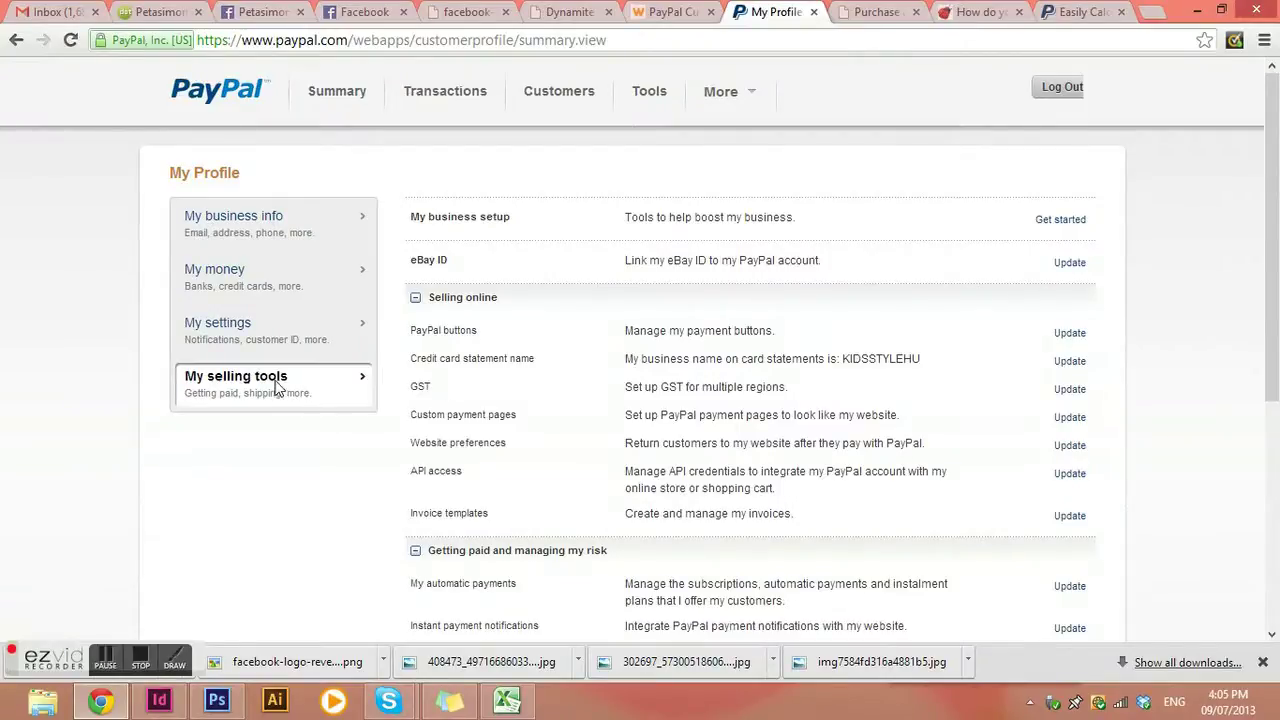
pyautogui.scroll(-1, 535, 376)
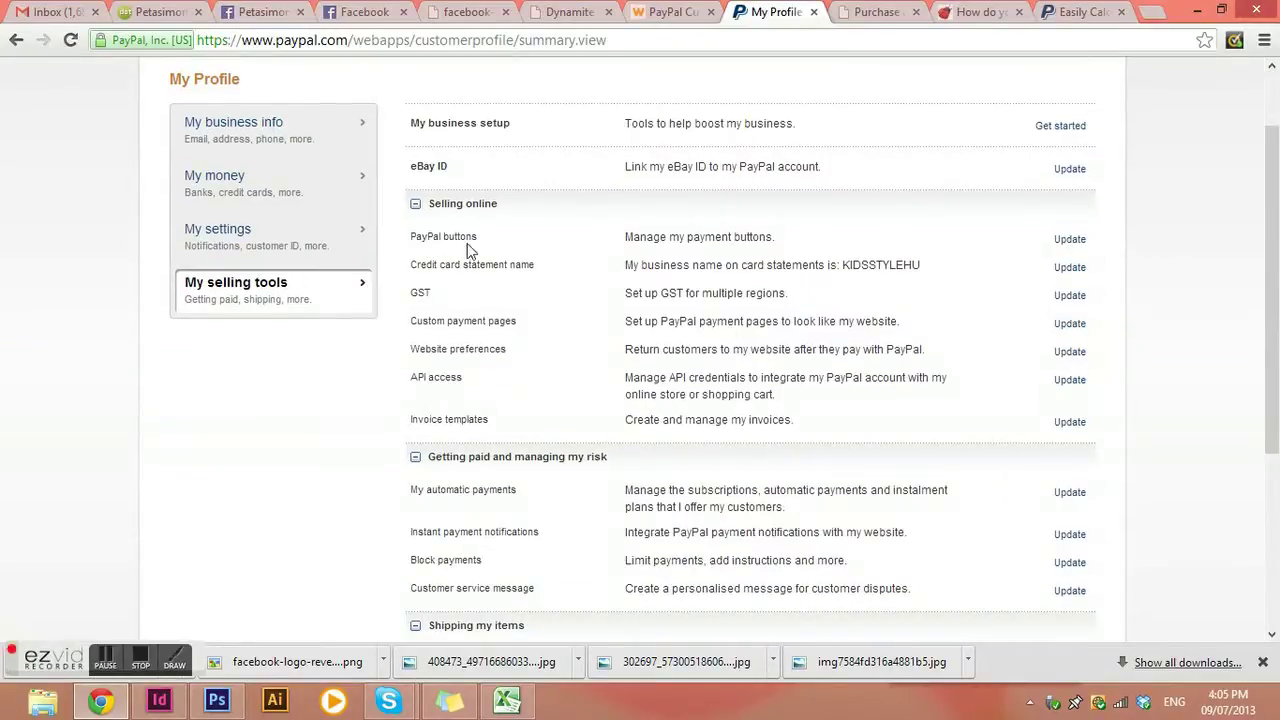
pyautogui.click(1069, 241)
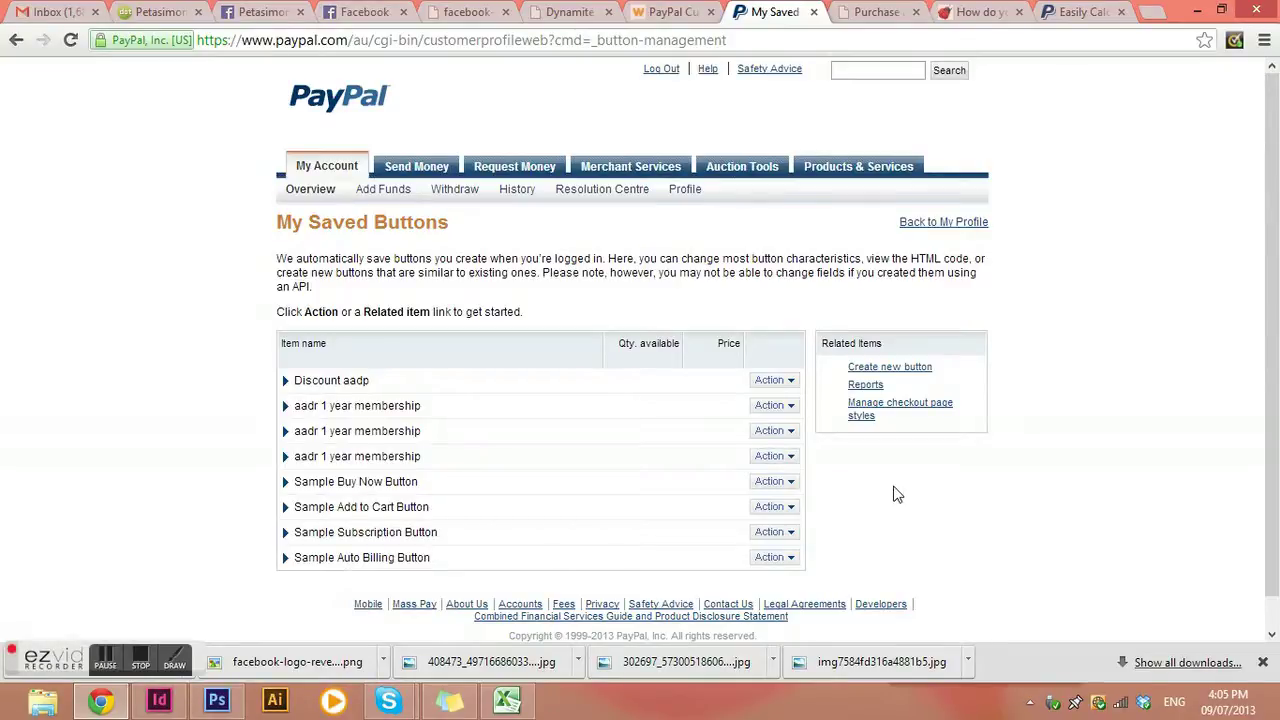
# - Create a new shopping-cart button with item name 'Shipping' and enable the price/option drop-down
pyautogui.click(924, 370)
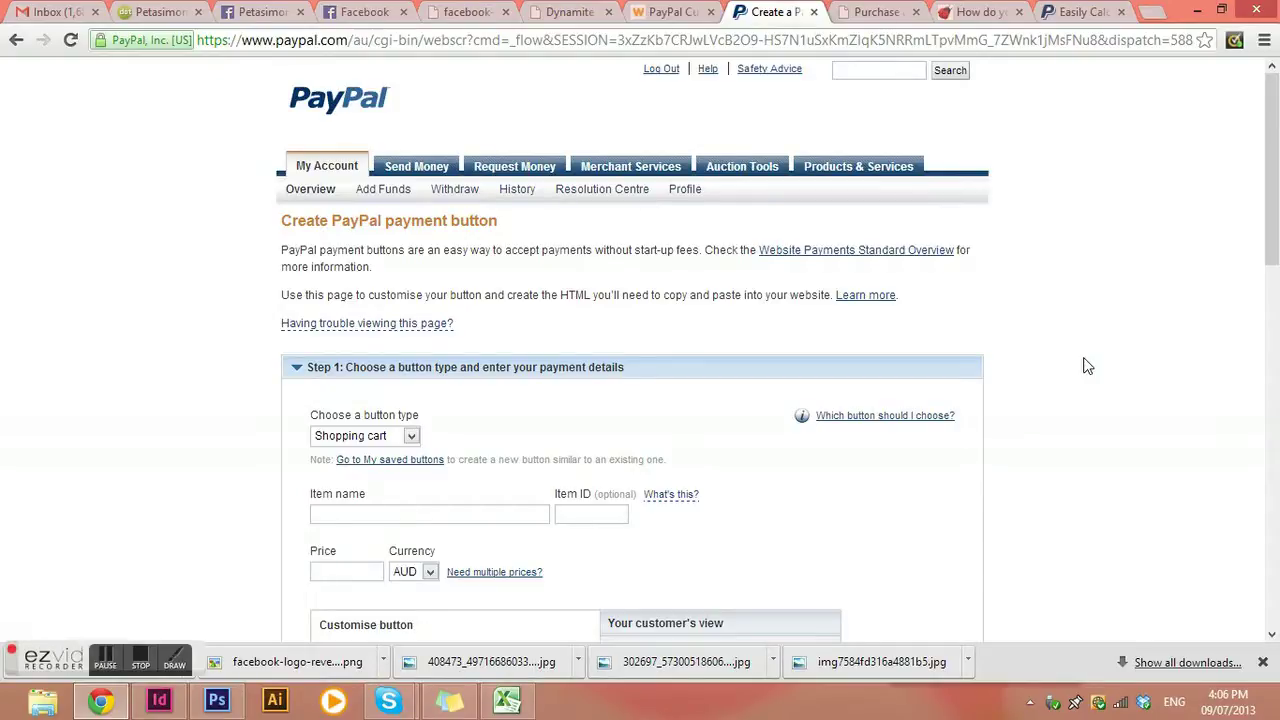
pyautogui.scroll(-3, 1040, 350)
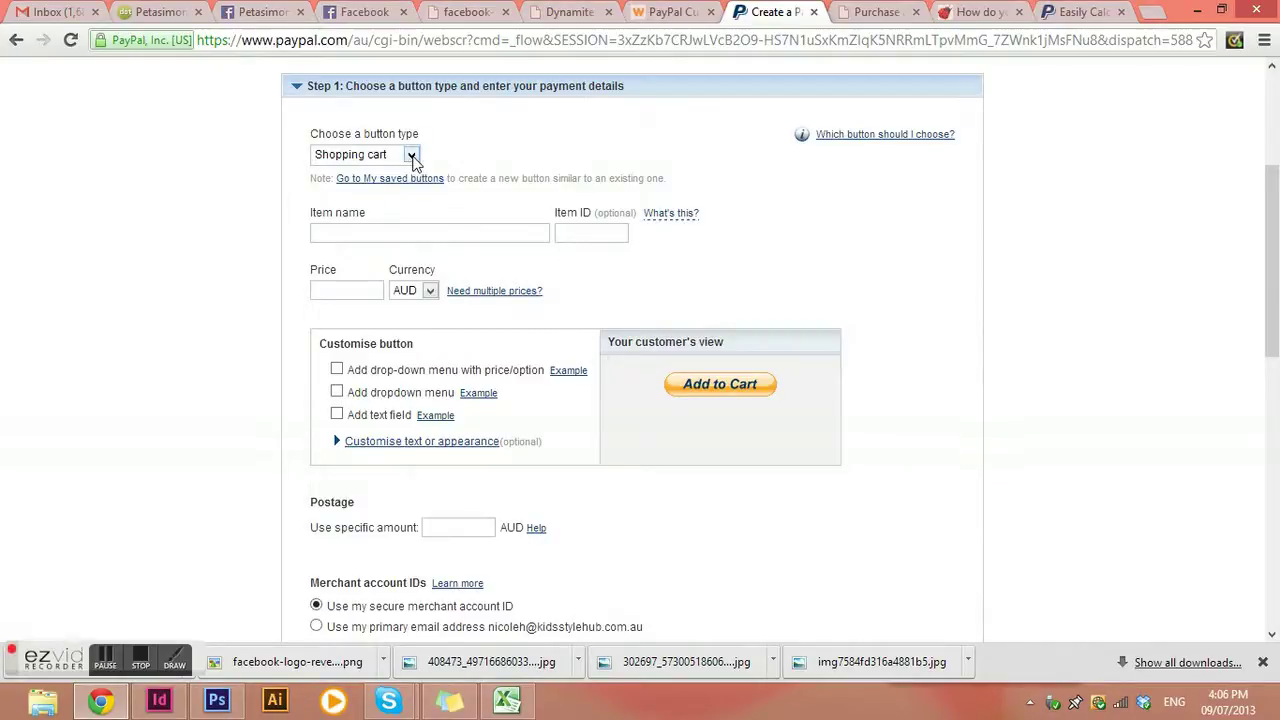
pyautogui.click(346, 228)
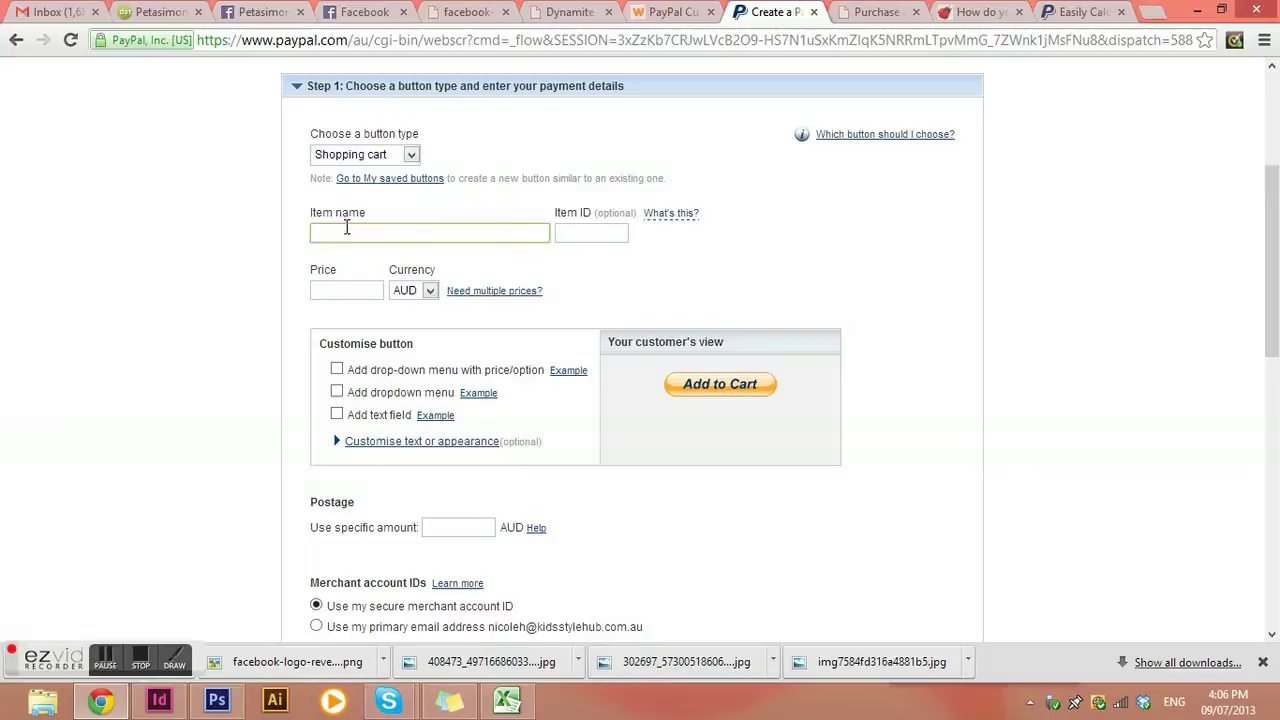
pyautogui.write('Shipping')
pyautogui.click(356, 291)
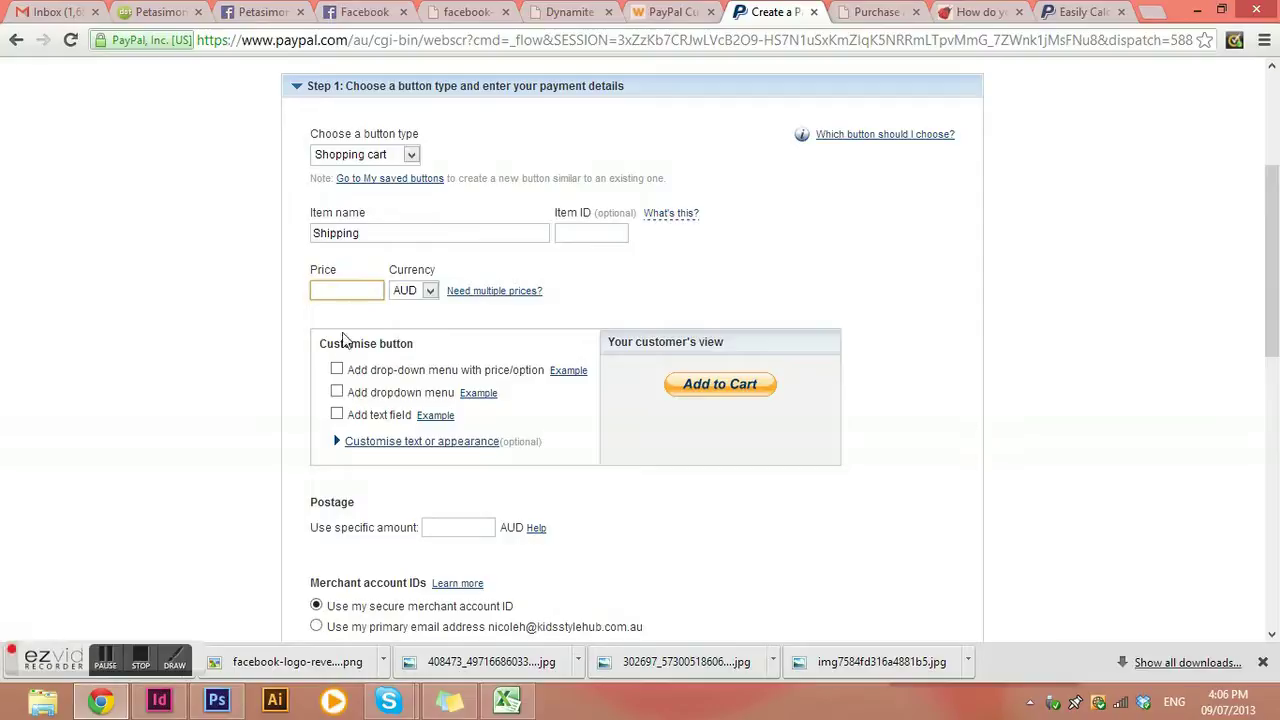
pyautogui.click(337, 370)
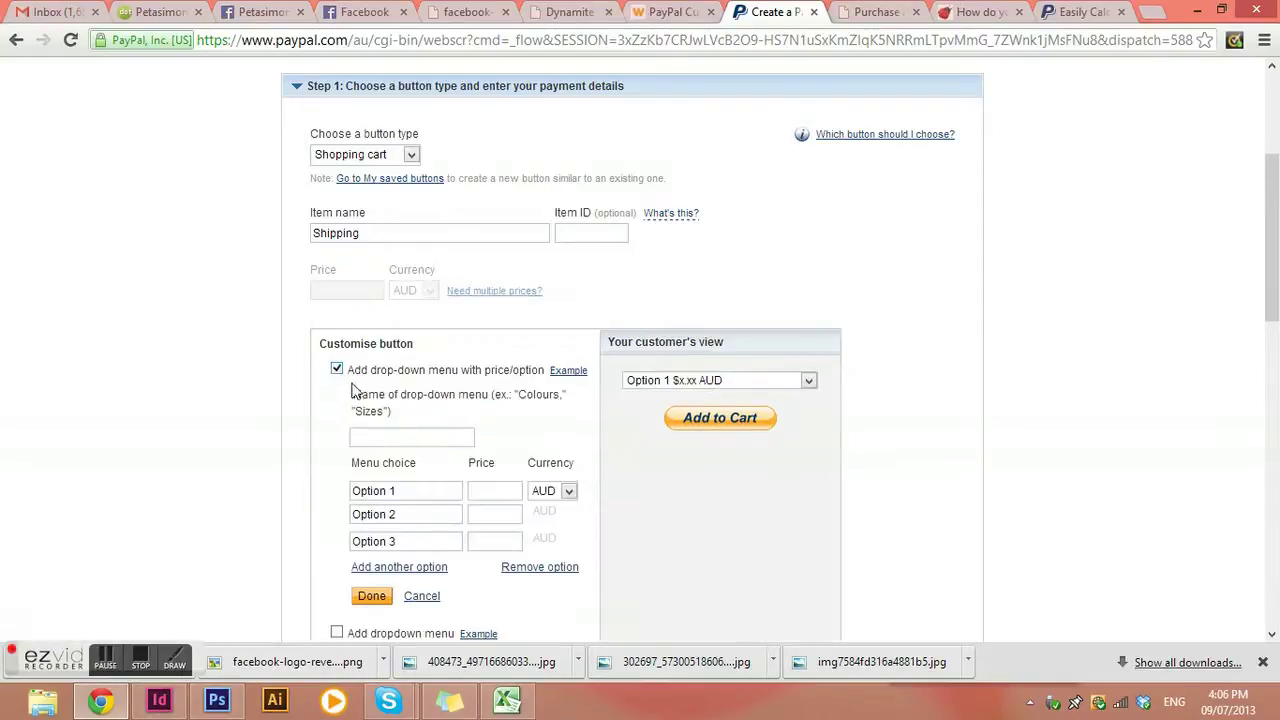
# - Name the drop-down 'Postage' and set the first option to Aus Regular at 9.90
pyautogui.click(420, 436)
pyautogui.write('Postage')
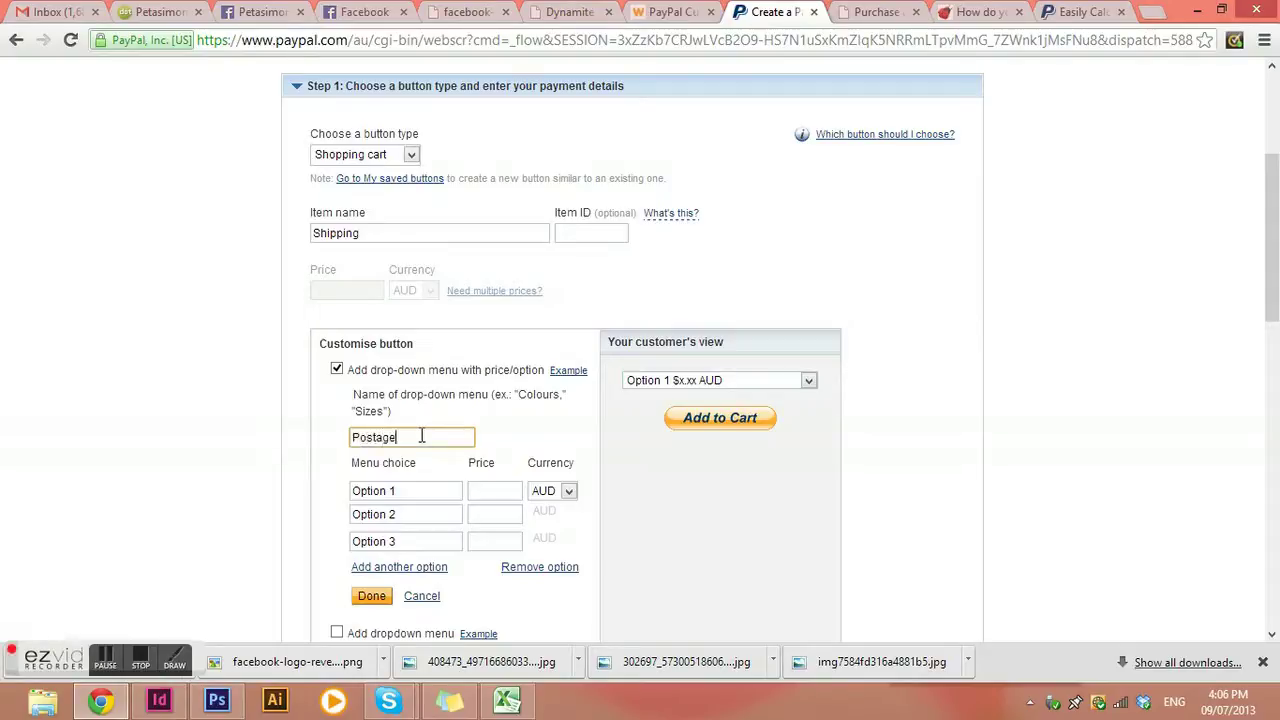
pyautogui.scroll(-1, 421, 436)
pyautogui.click(434, 394)
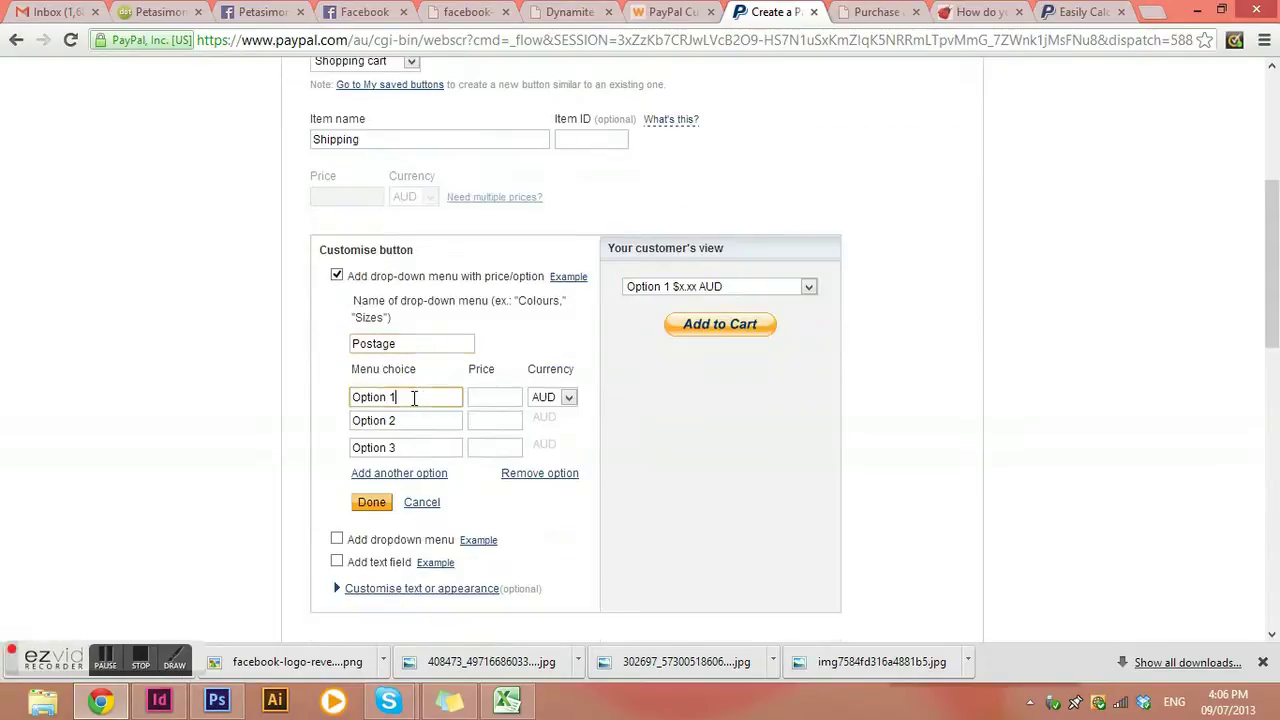
pyautogui.moveTo(434, 394); pyautogui.dragTo(215, 391)
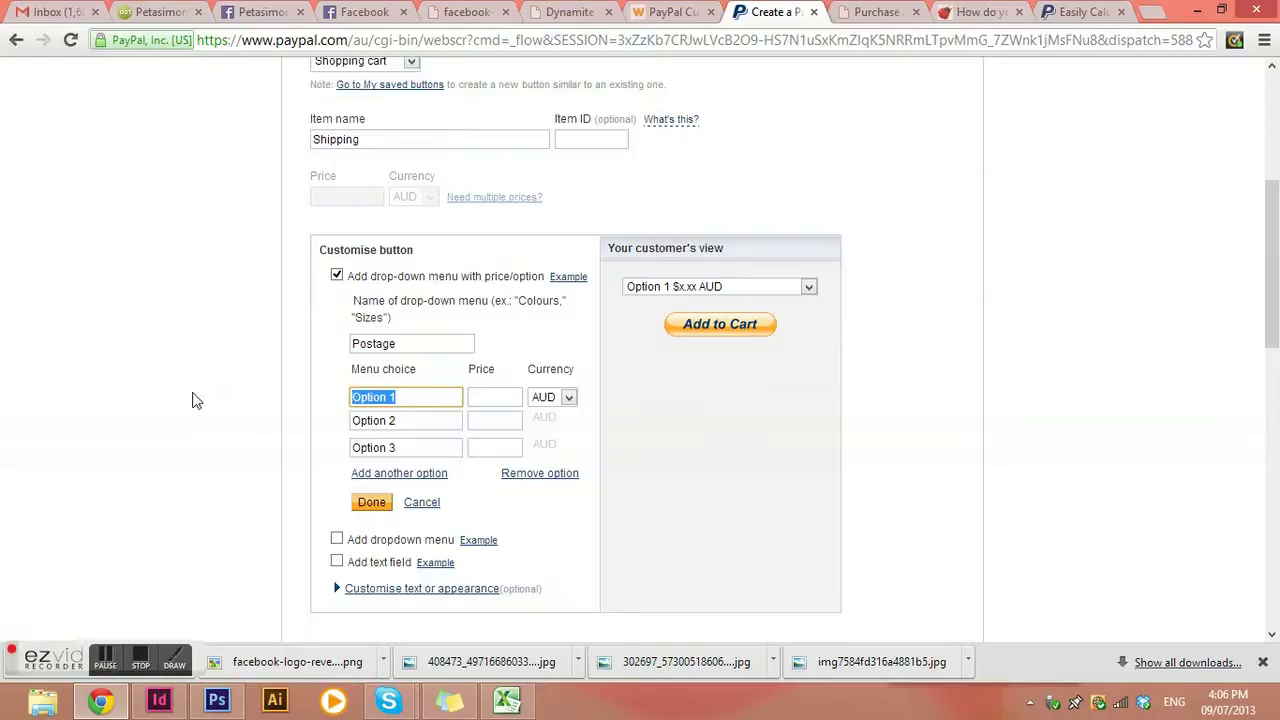
pyautogui.write('Aus Regular')
pyautogui.click(492, 398)
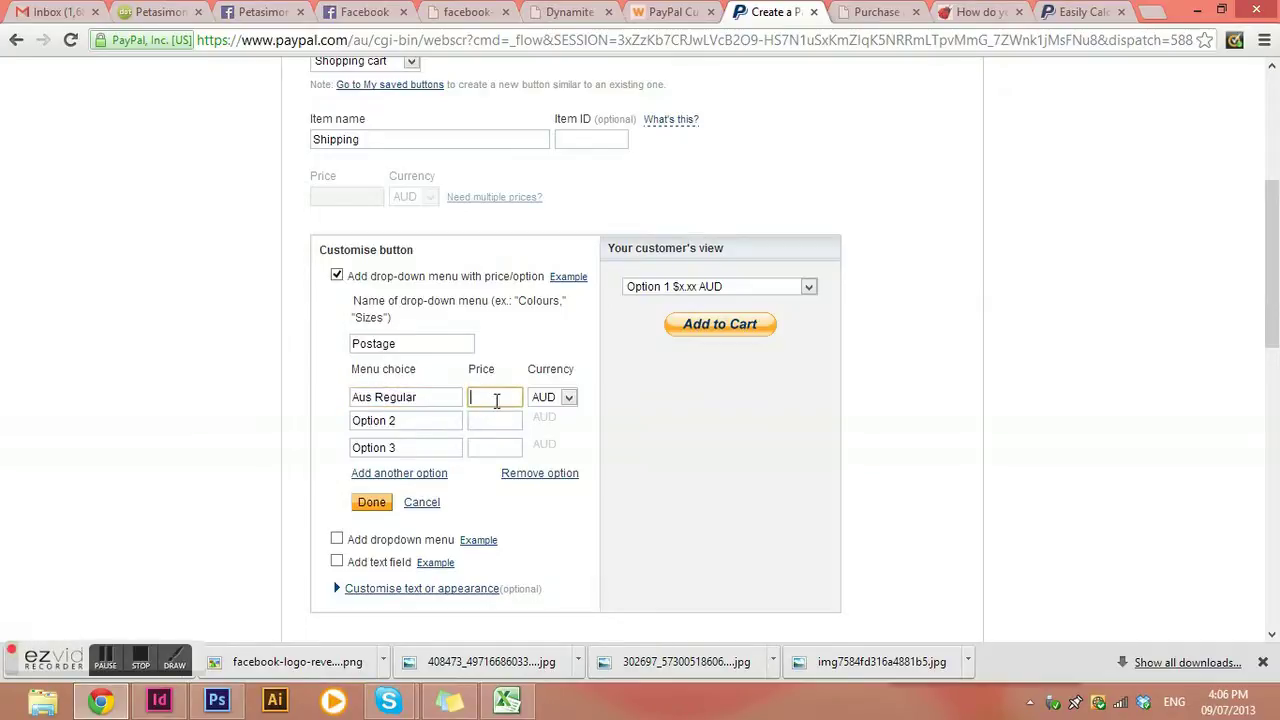
pyautogui.write('9.90')
# - Set the next options to Aus Express Post at 13.95 and UK Postage at 15
pyautogui.moveTo(414, 422); pyautogui.dragTo(224, 407)
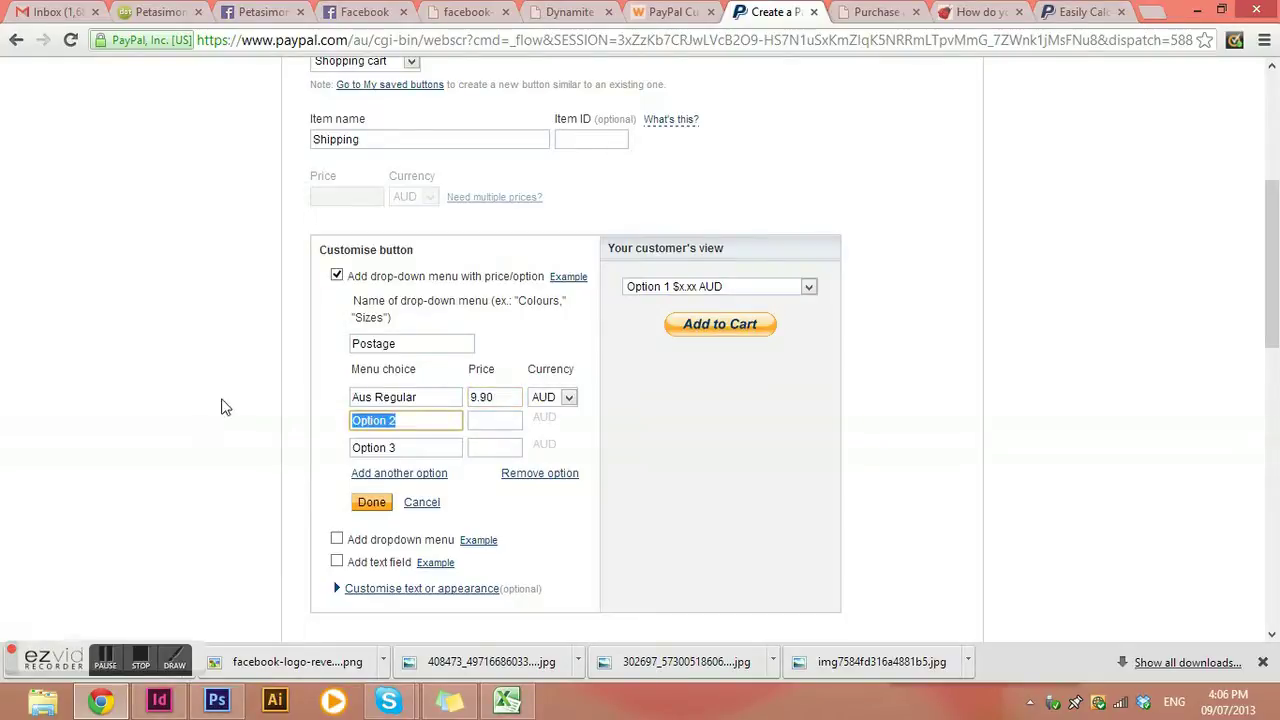
pyautogui.write('Aus Expr')
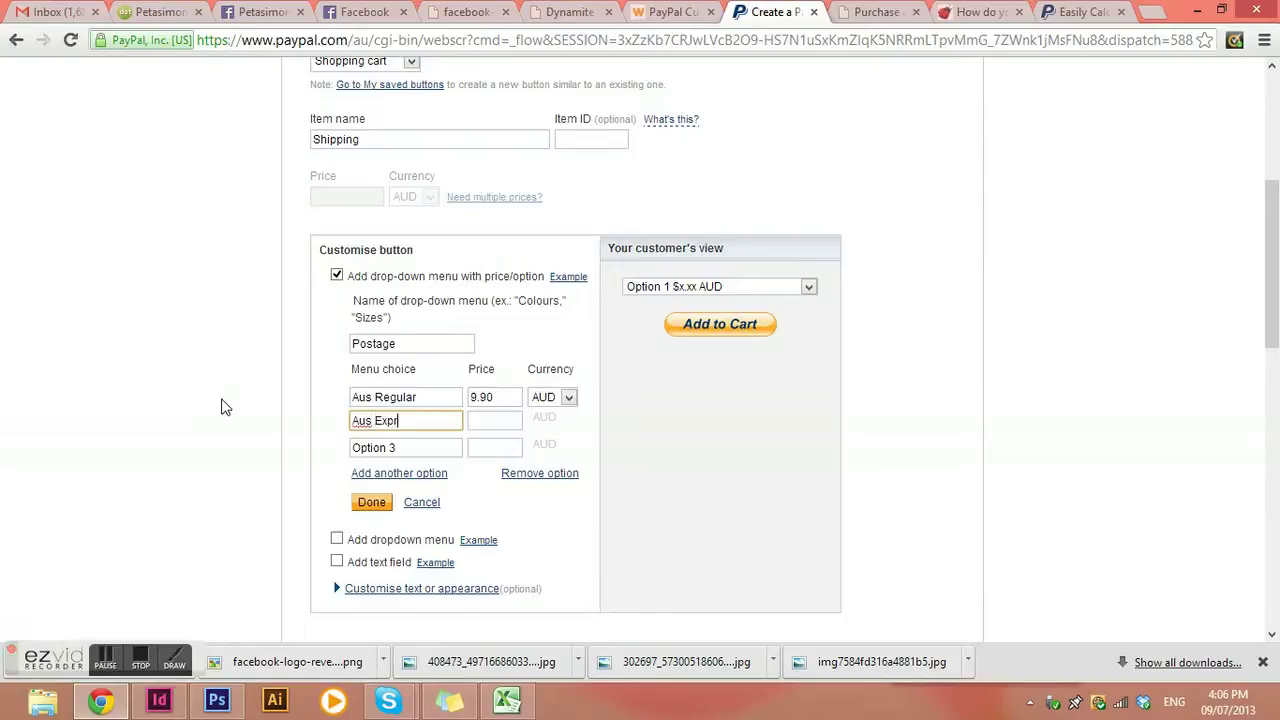
pyautogui.write('ess Post')
pyautogui.press('Tab')
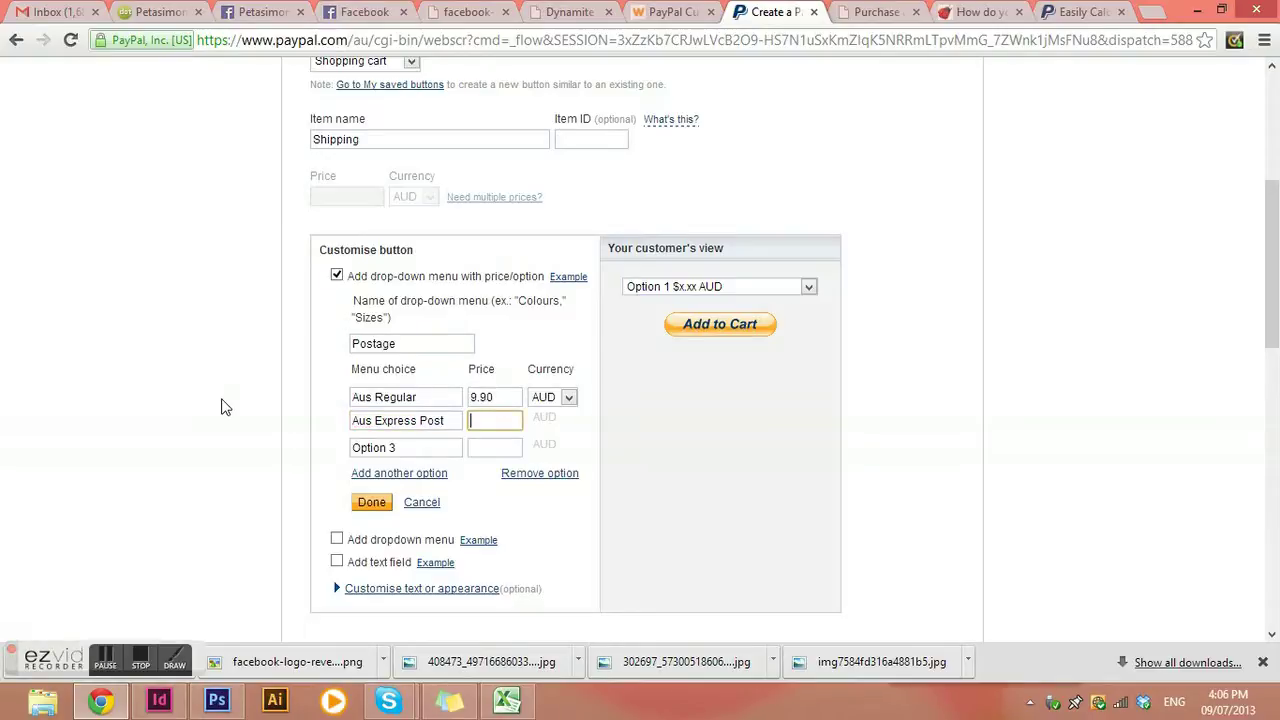
pyautogui.write('13.95')
pyautogui.click(408, 447)
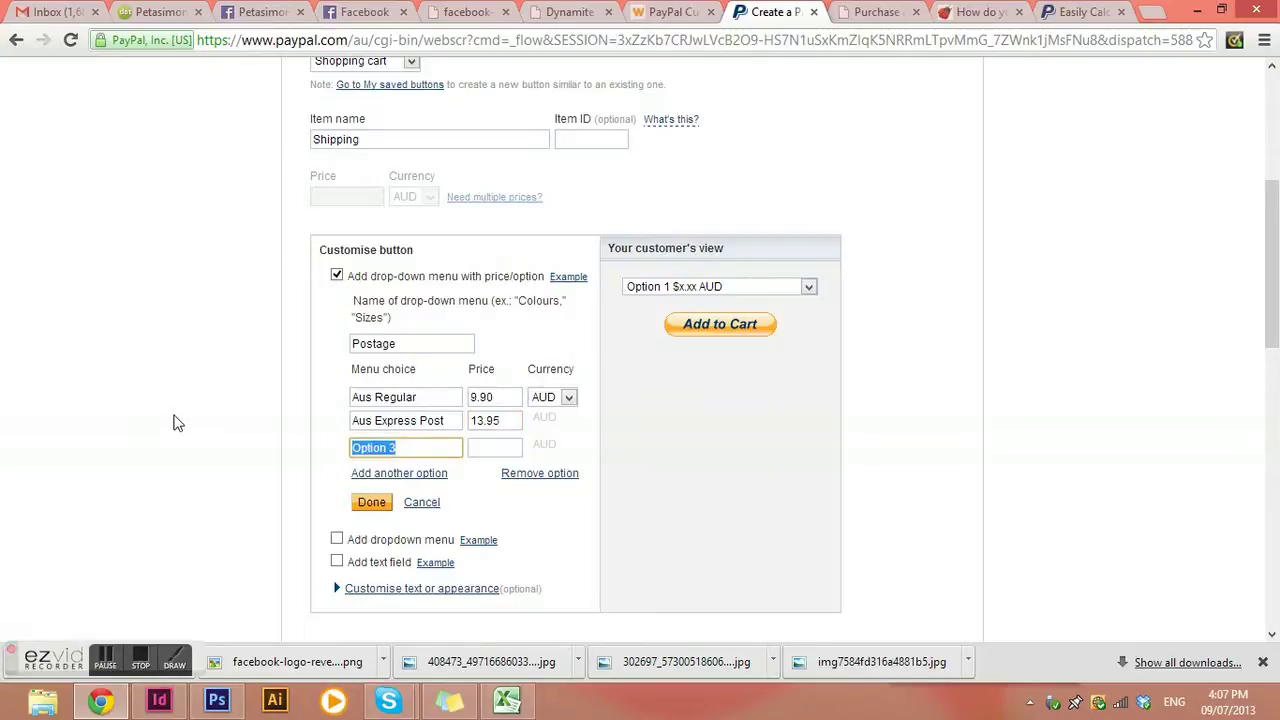
pyautogui.write('UK POsage')
pyautogui.press('Left')
pyautogui.press('Left')
pyautogui.press('Left')
pyautogui.press('Left')
pyautogui.press('BackSpace')
pyautogui.write('o')
pyautogui.press('Right')
pyautogui.write('t')
pyautogui.press('Tab')
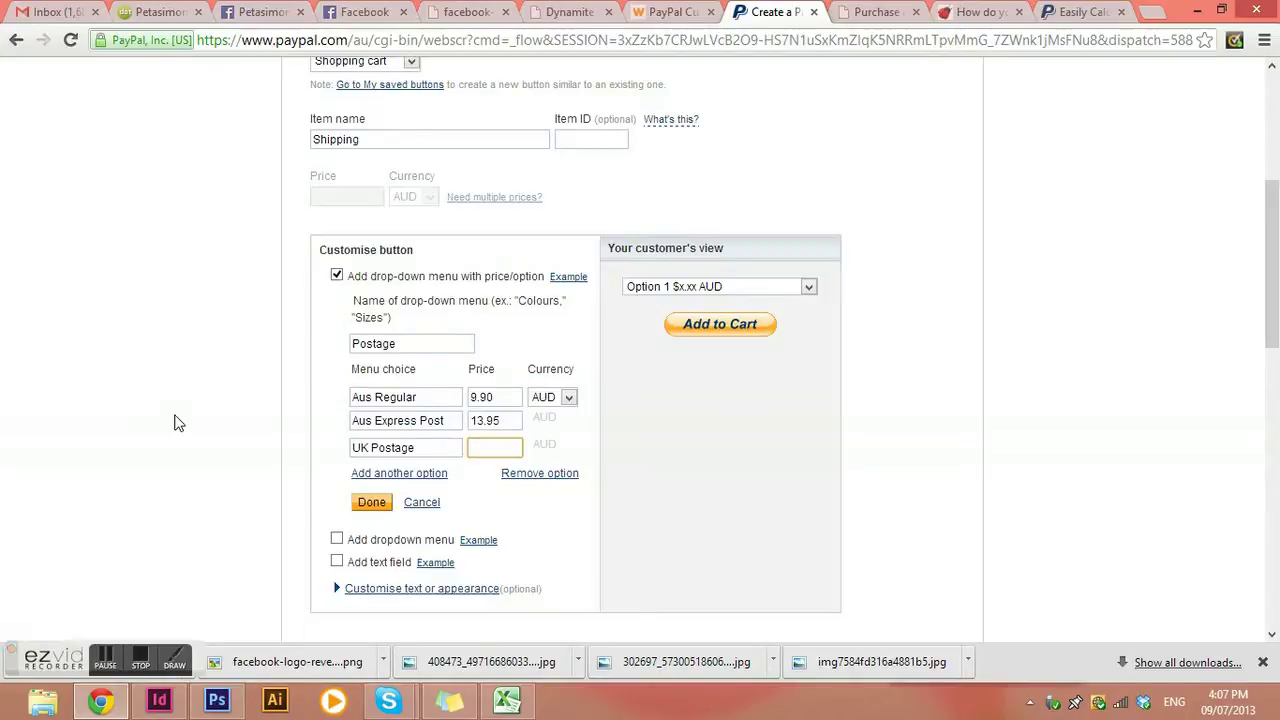
pyautogui.write('15')
# - Add a fourth option, USA postage at 18, and preview the drop-down choices
pyautogui.click(416, 476)
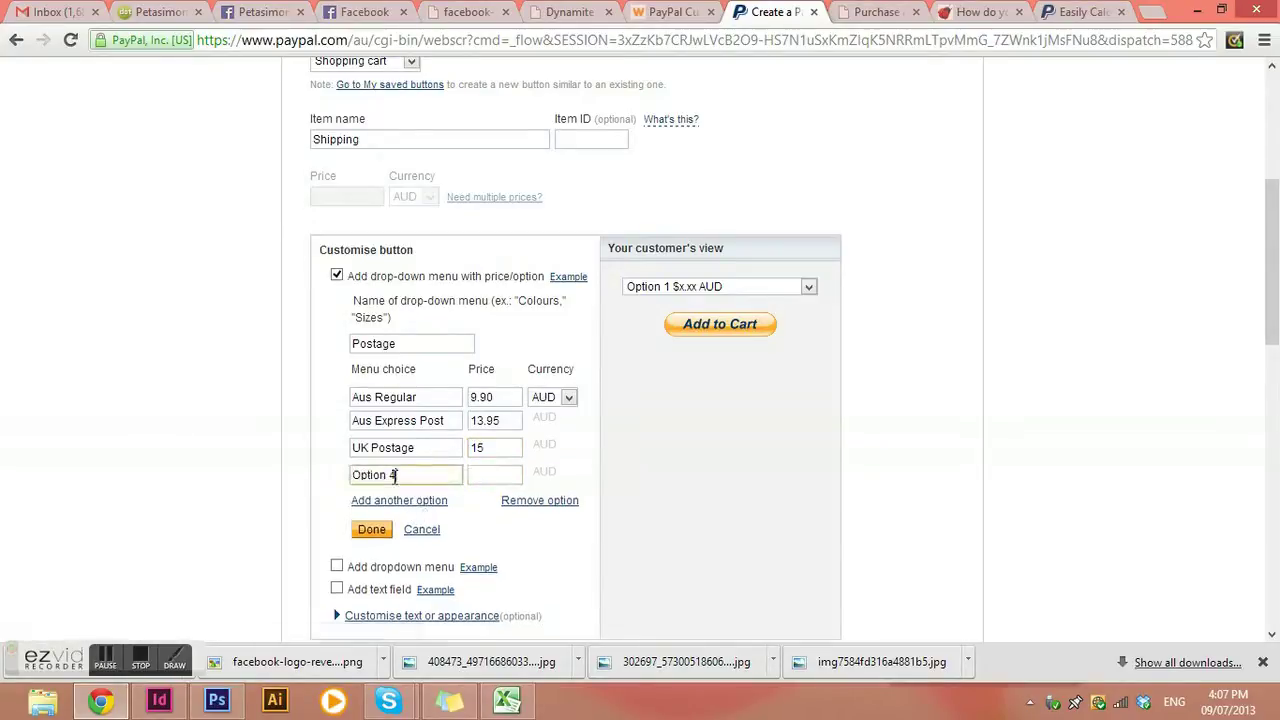
pyautogui.moveTo(423, 472); pyautogui.dragTo(148, 473)
pyautogui.write('USA poas')
pyautogui.press('BackSpace')
pyautogui.press('BackSpace')
pyautogui.write('t')
pyautogui.press('BackSpace')
pyautogui.write('stage')
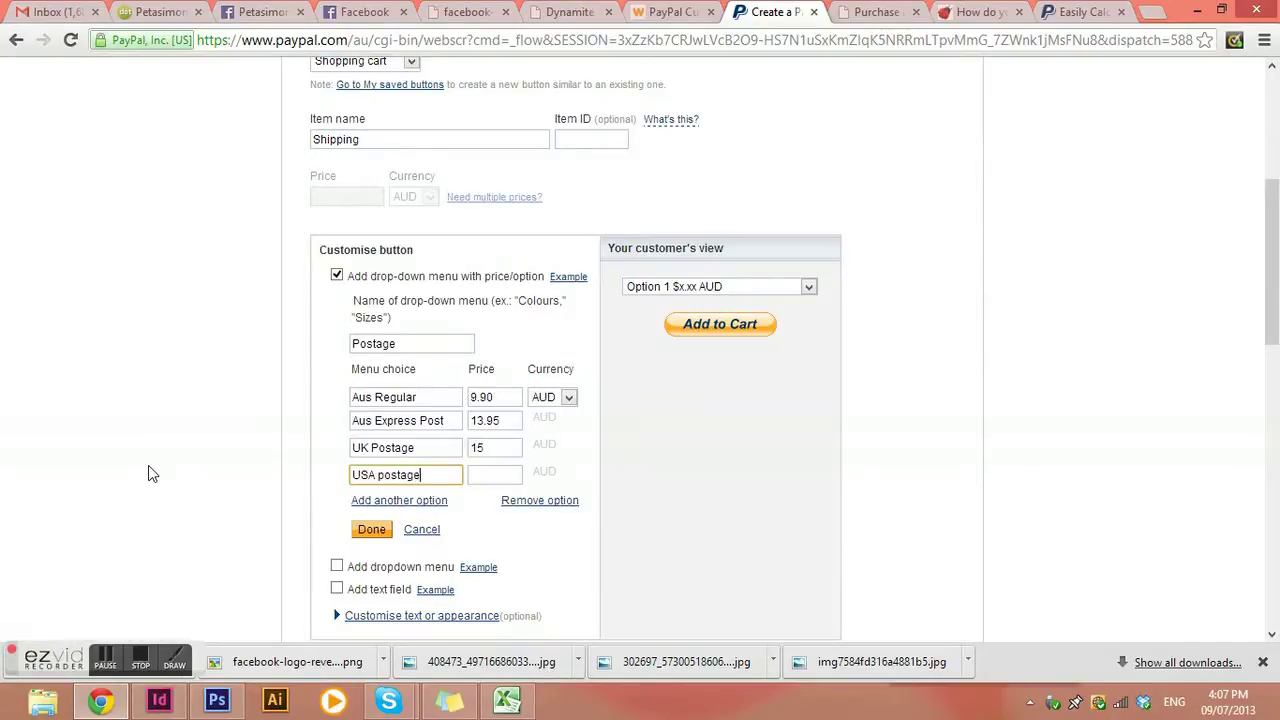
pyautogui.press('Tab')
pyautogui.write('18')
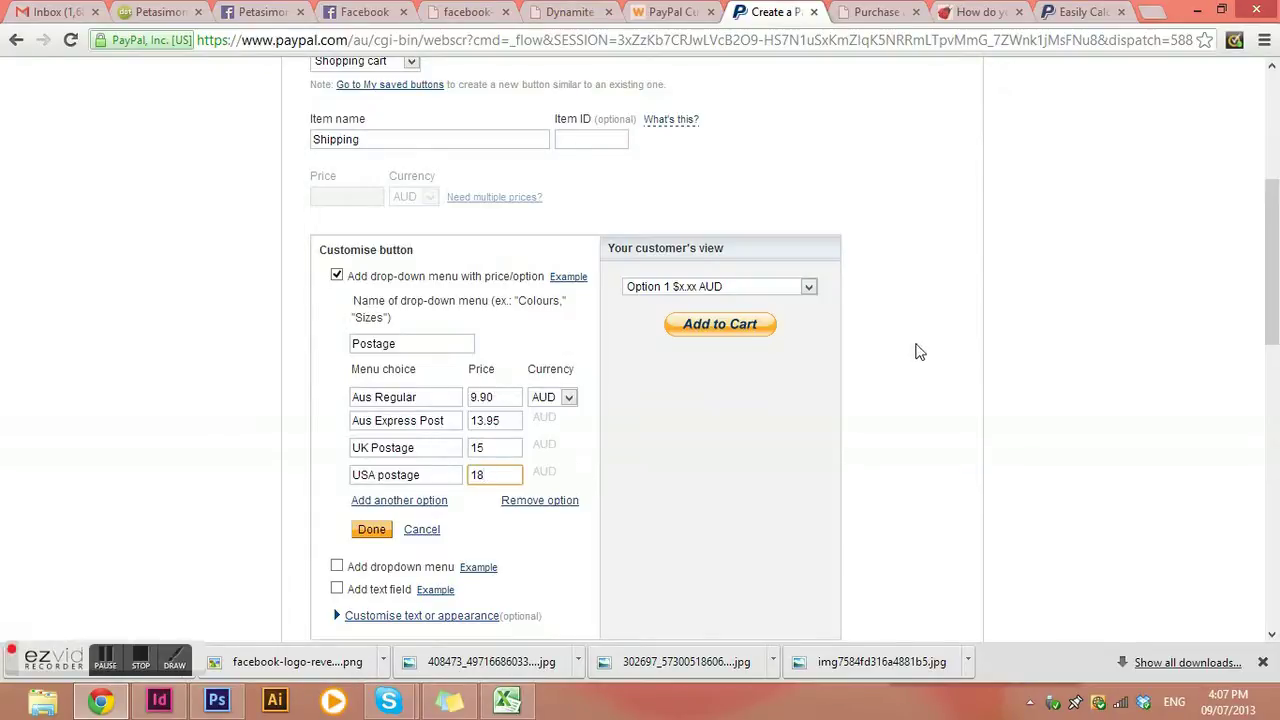
pyautogui.click(805, 290)
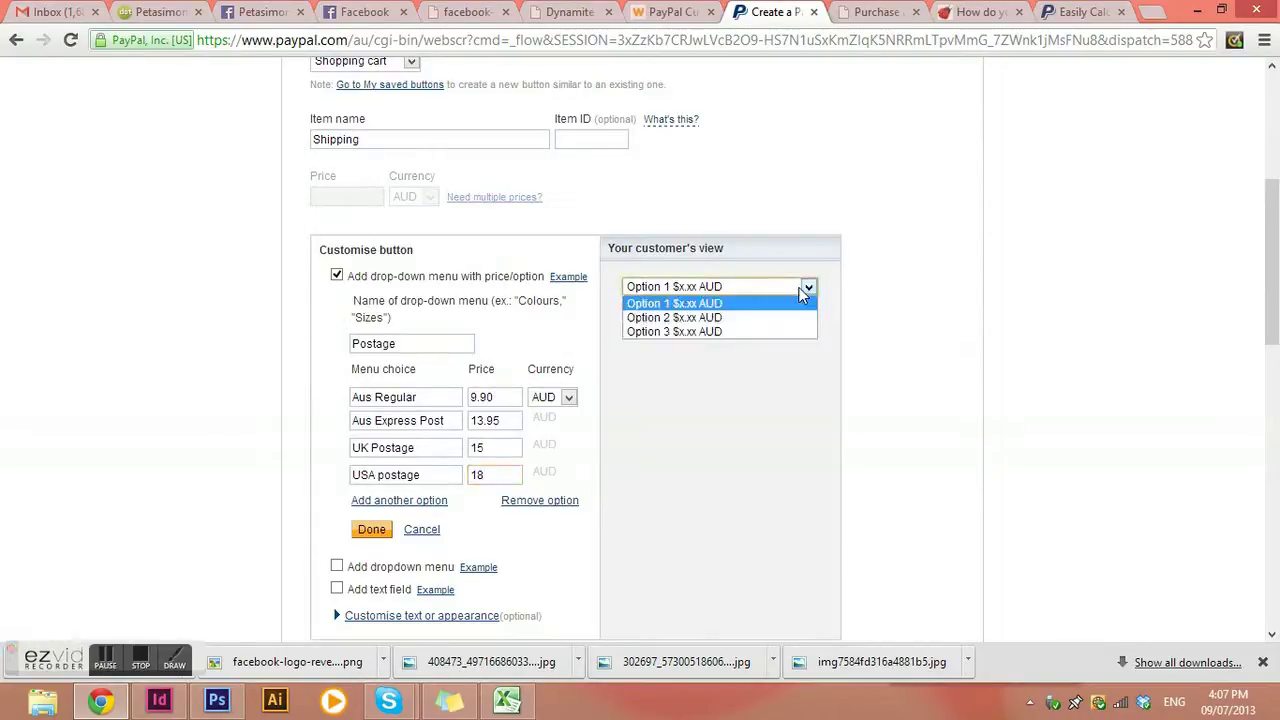
pyautogui.click(730, 286)
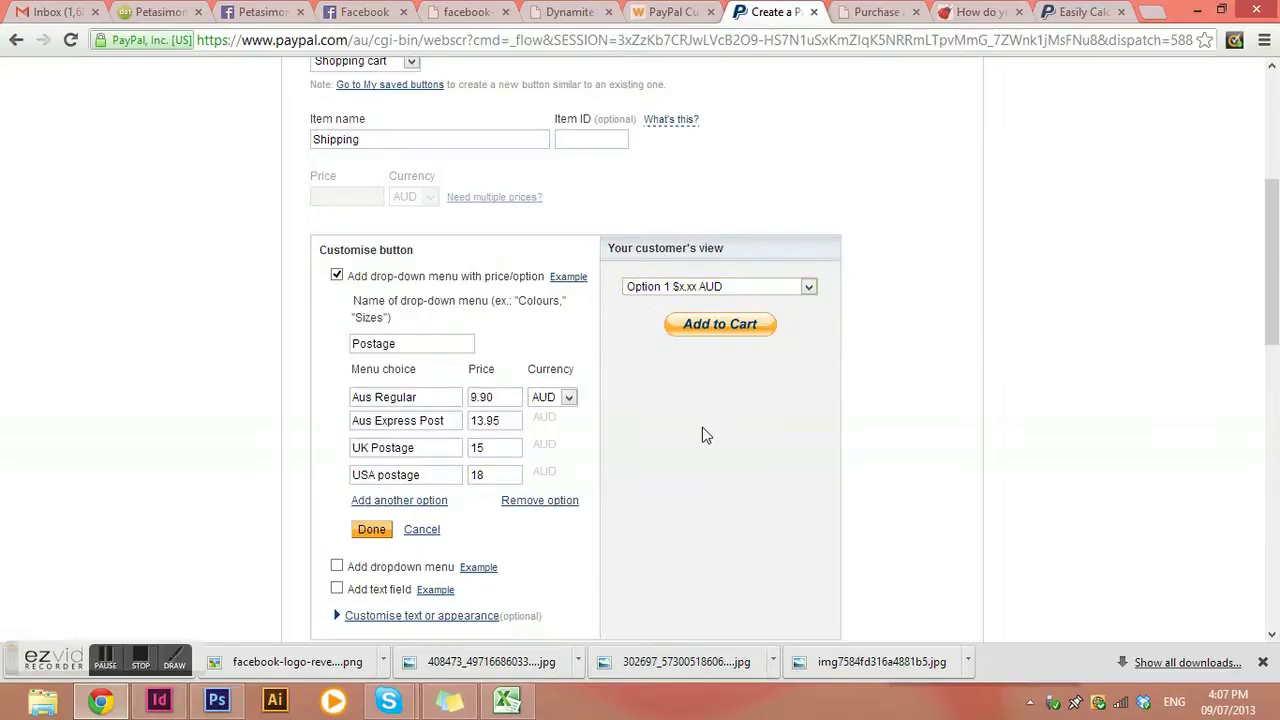
# - Save the four postage options and confirm the preview drop-down lists them, defaulting to Aus Regular $9.90 AUD
pyautogui.click(369, 530)
pyautogui.click(809, 248)
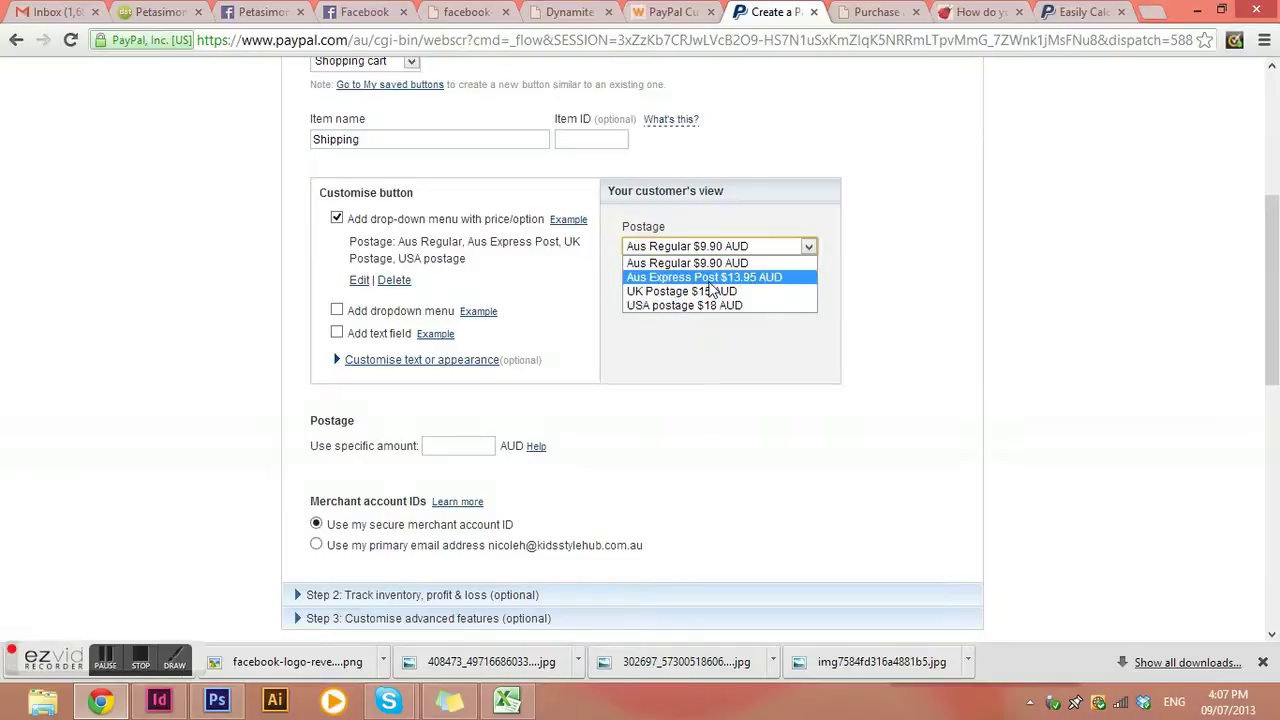
pyautogui.click(730, 350)
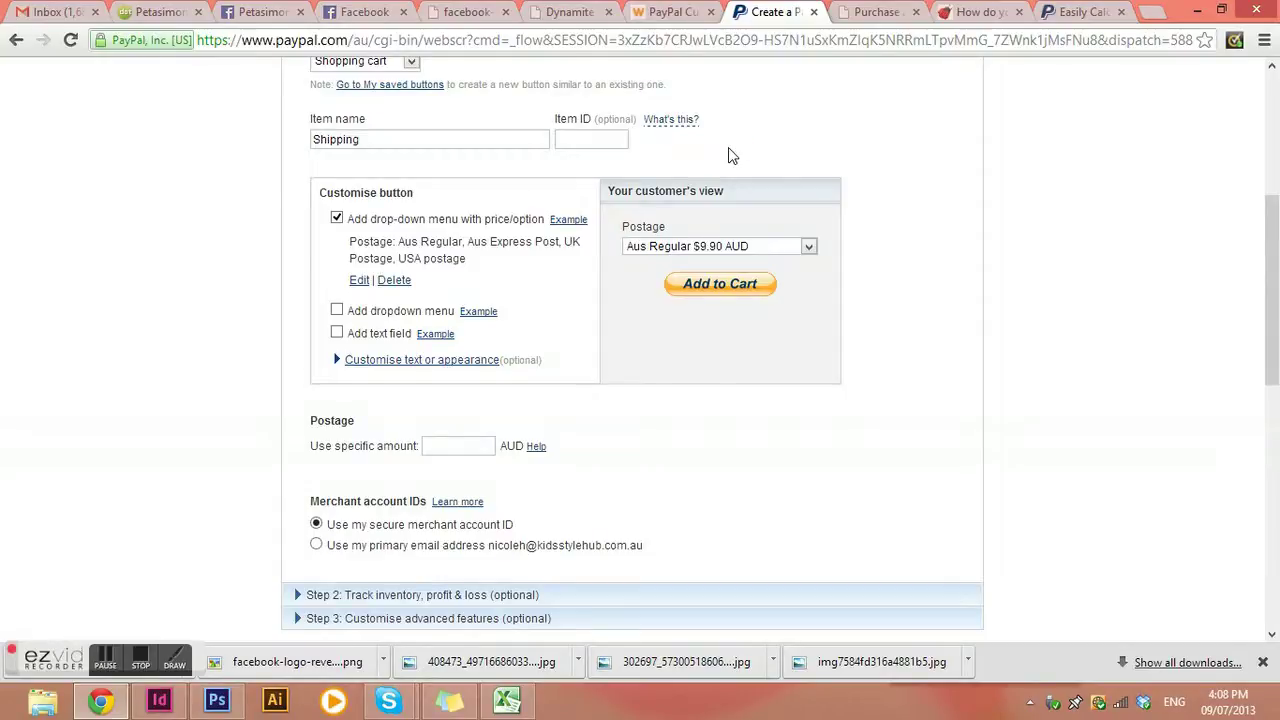
pyautogui.scroll(2, 863, 457)
pyautogui.scroll(-6, 977, 354)
pyautogui.scroll(5, 1013, 388)
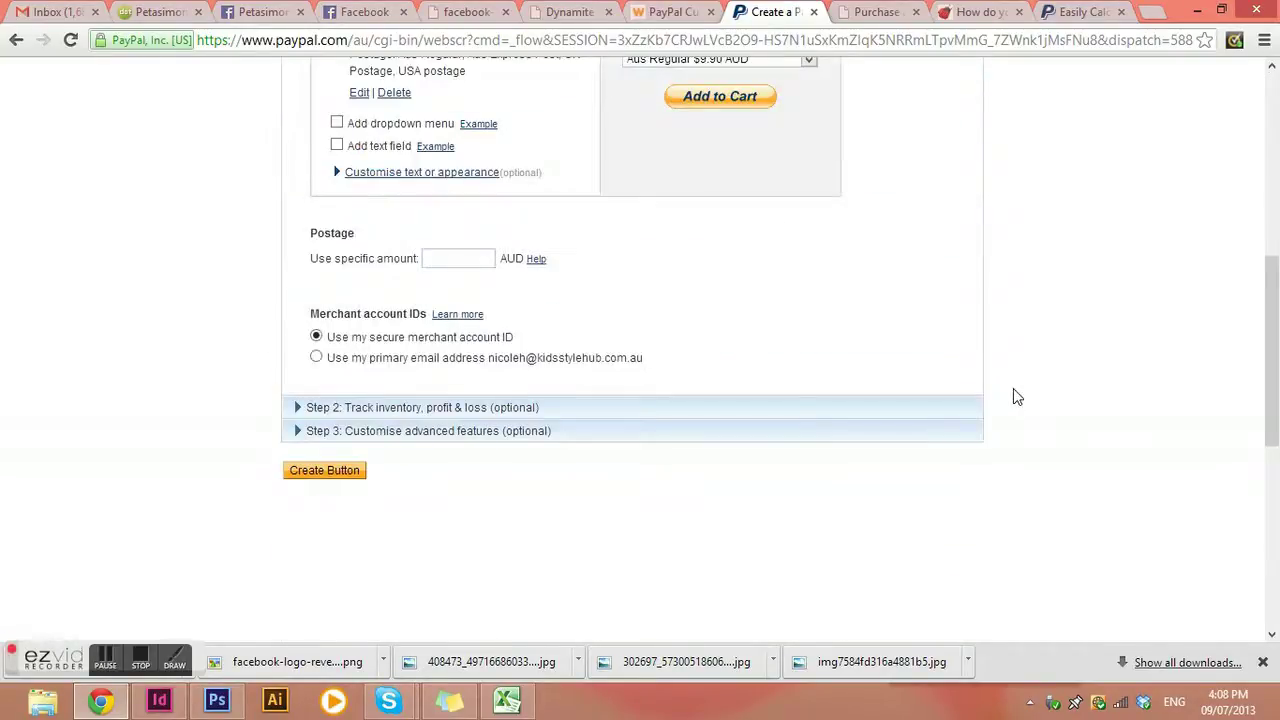